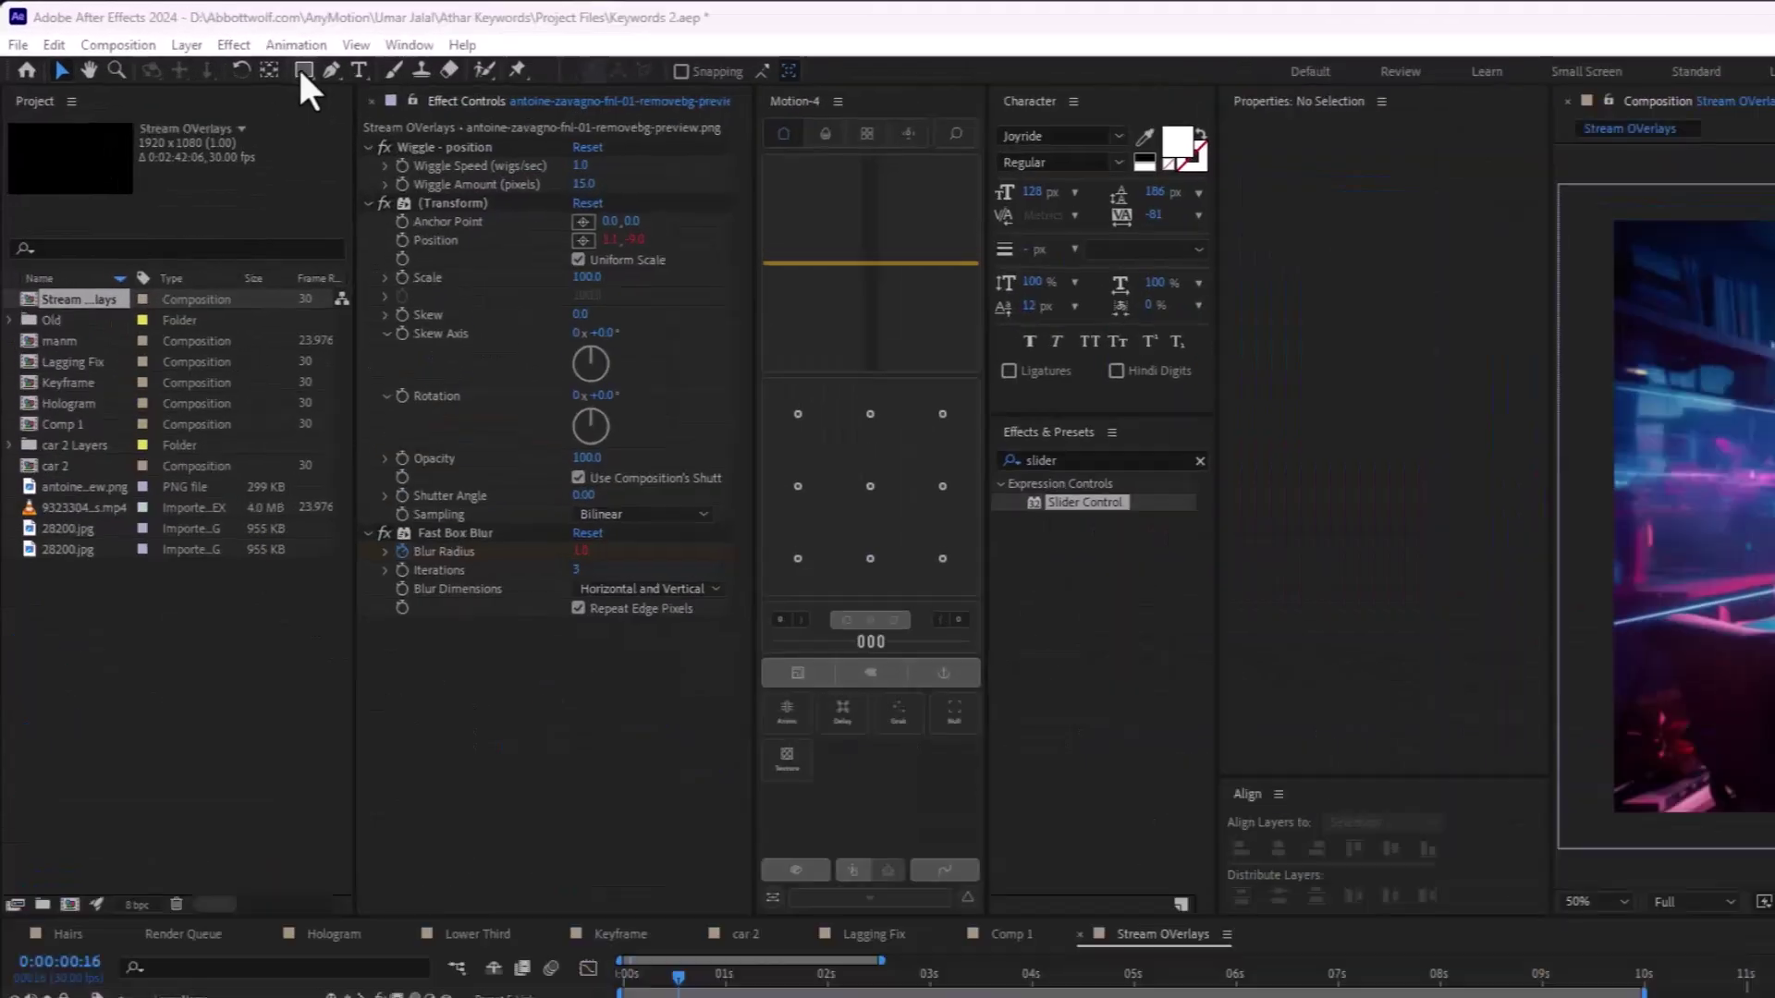
Step: Draw a rounded rectangle near the middle of the room and give it a dark grey fill
left_click_drag(199, 47, 231, 119)
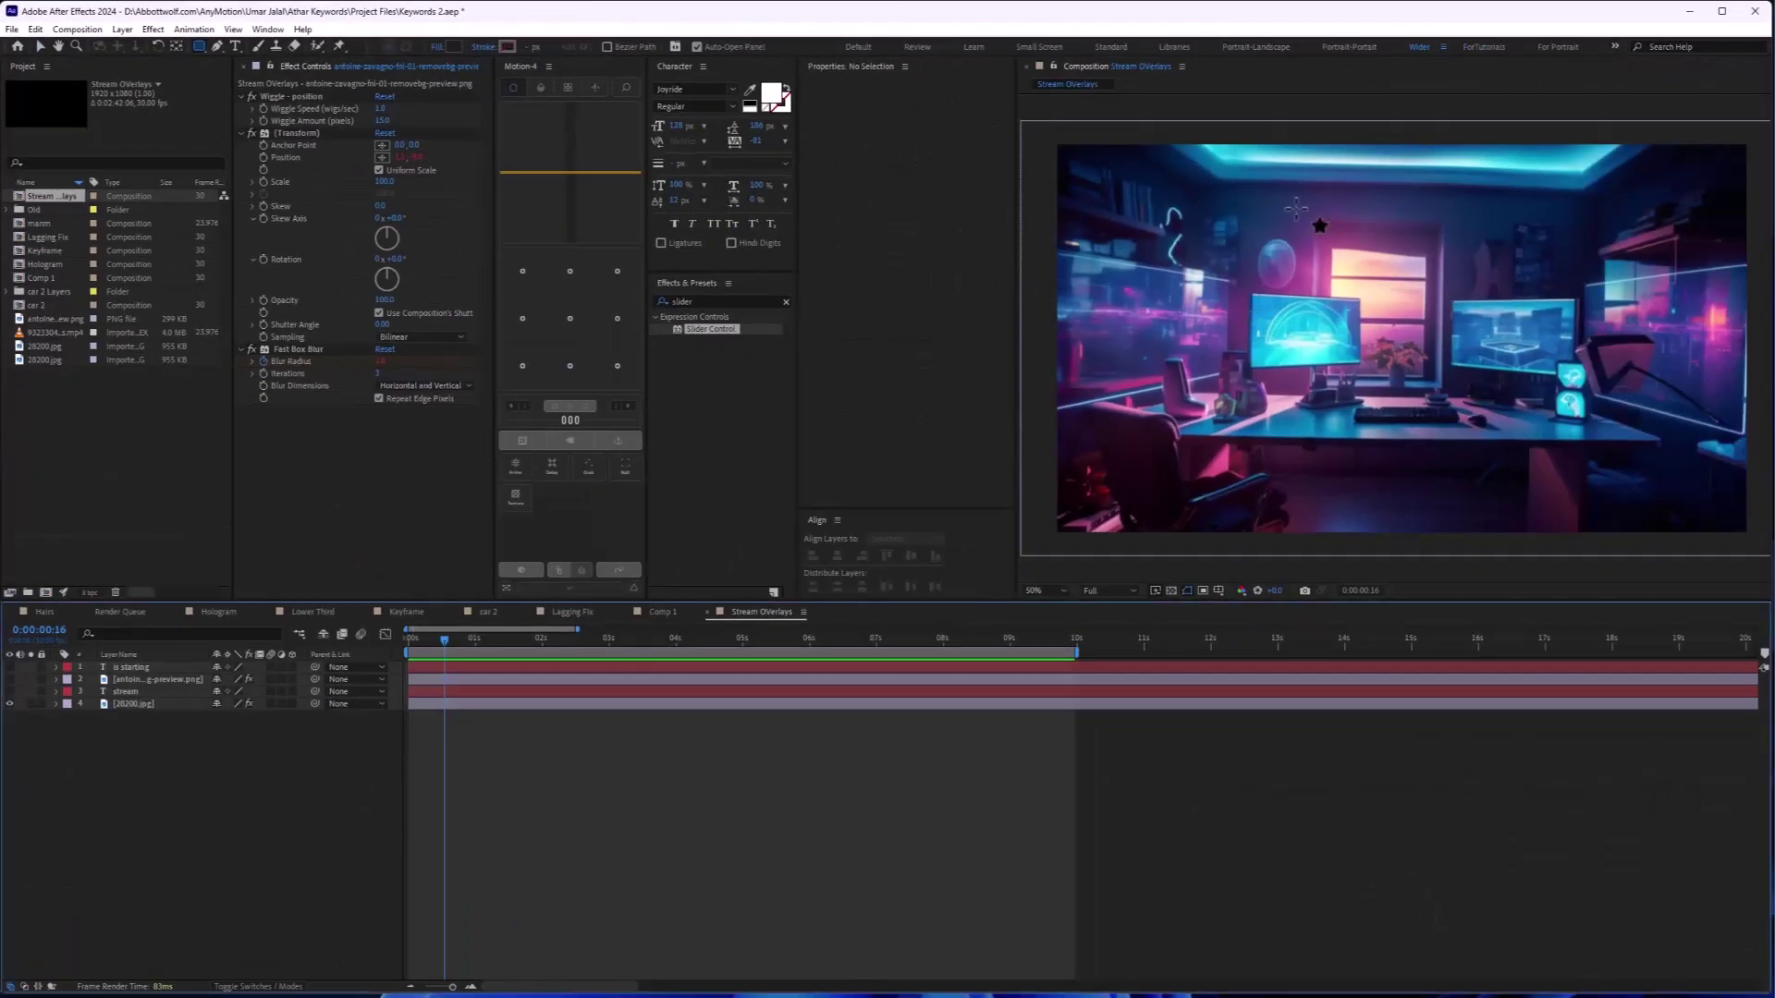
left_click_drag(1148, 280, 1313, 328)
left_click(452, 46)
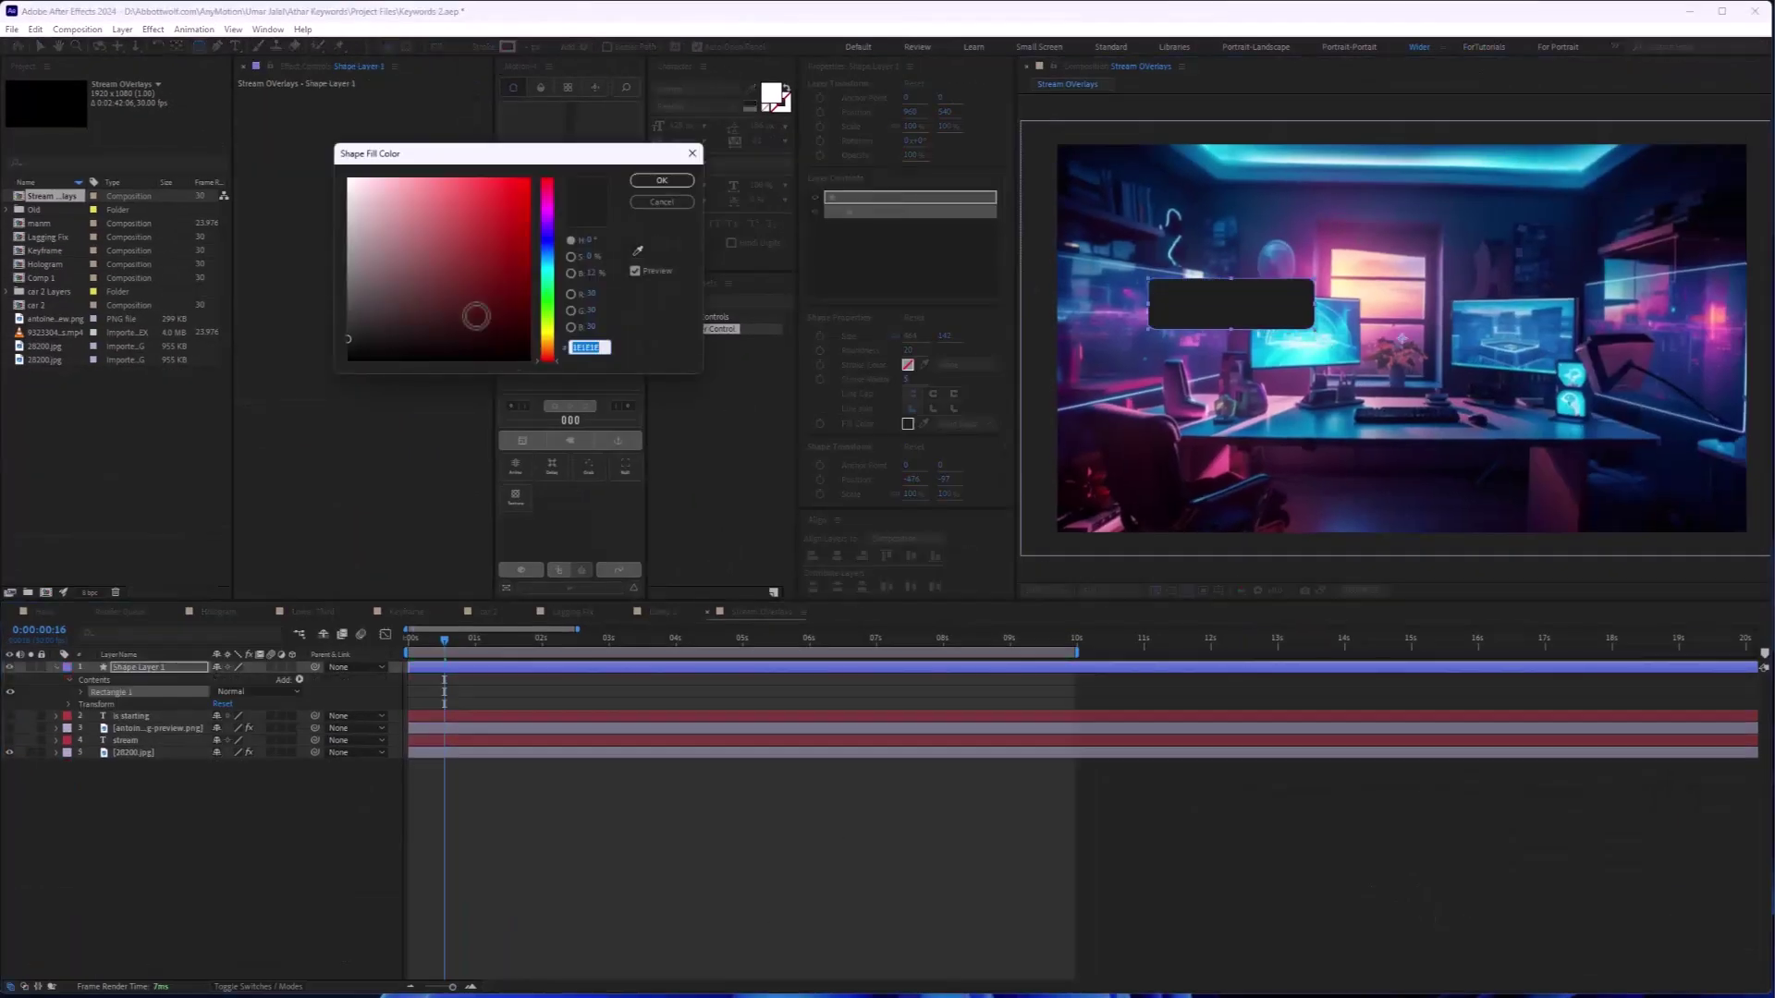
left_click_drag(476, 167, 499, 207)
left_click_drag(528, 280, 527, 178)
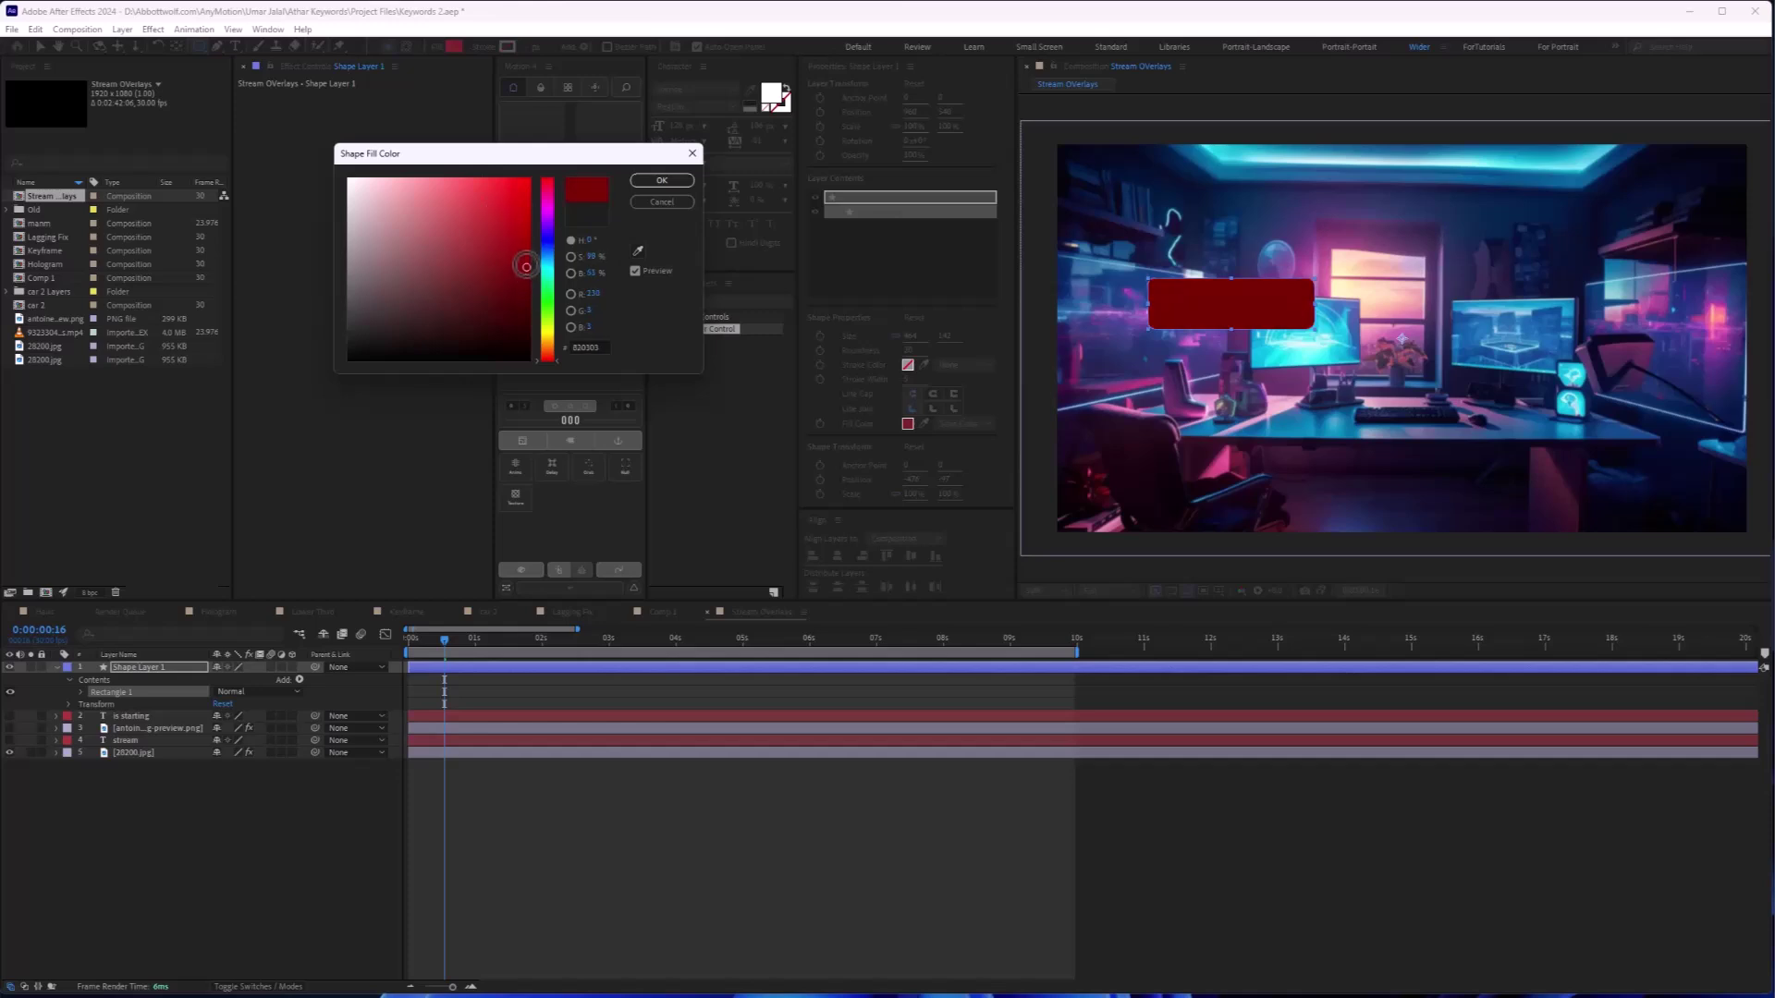
mouse_move(553, 290)
left_mouse_down()
mouse_move(552, 269)
mouse_move(348, 177)
left_mouse_up()
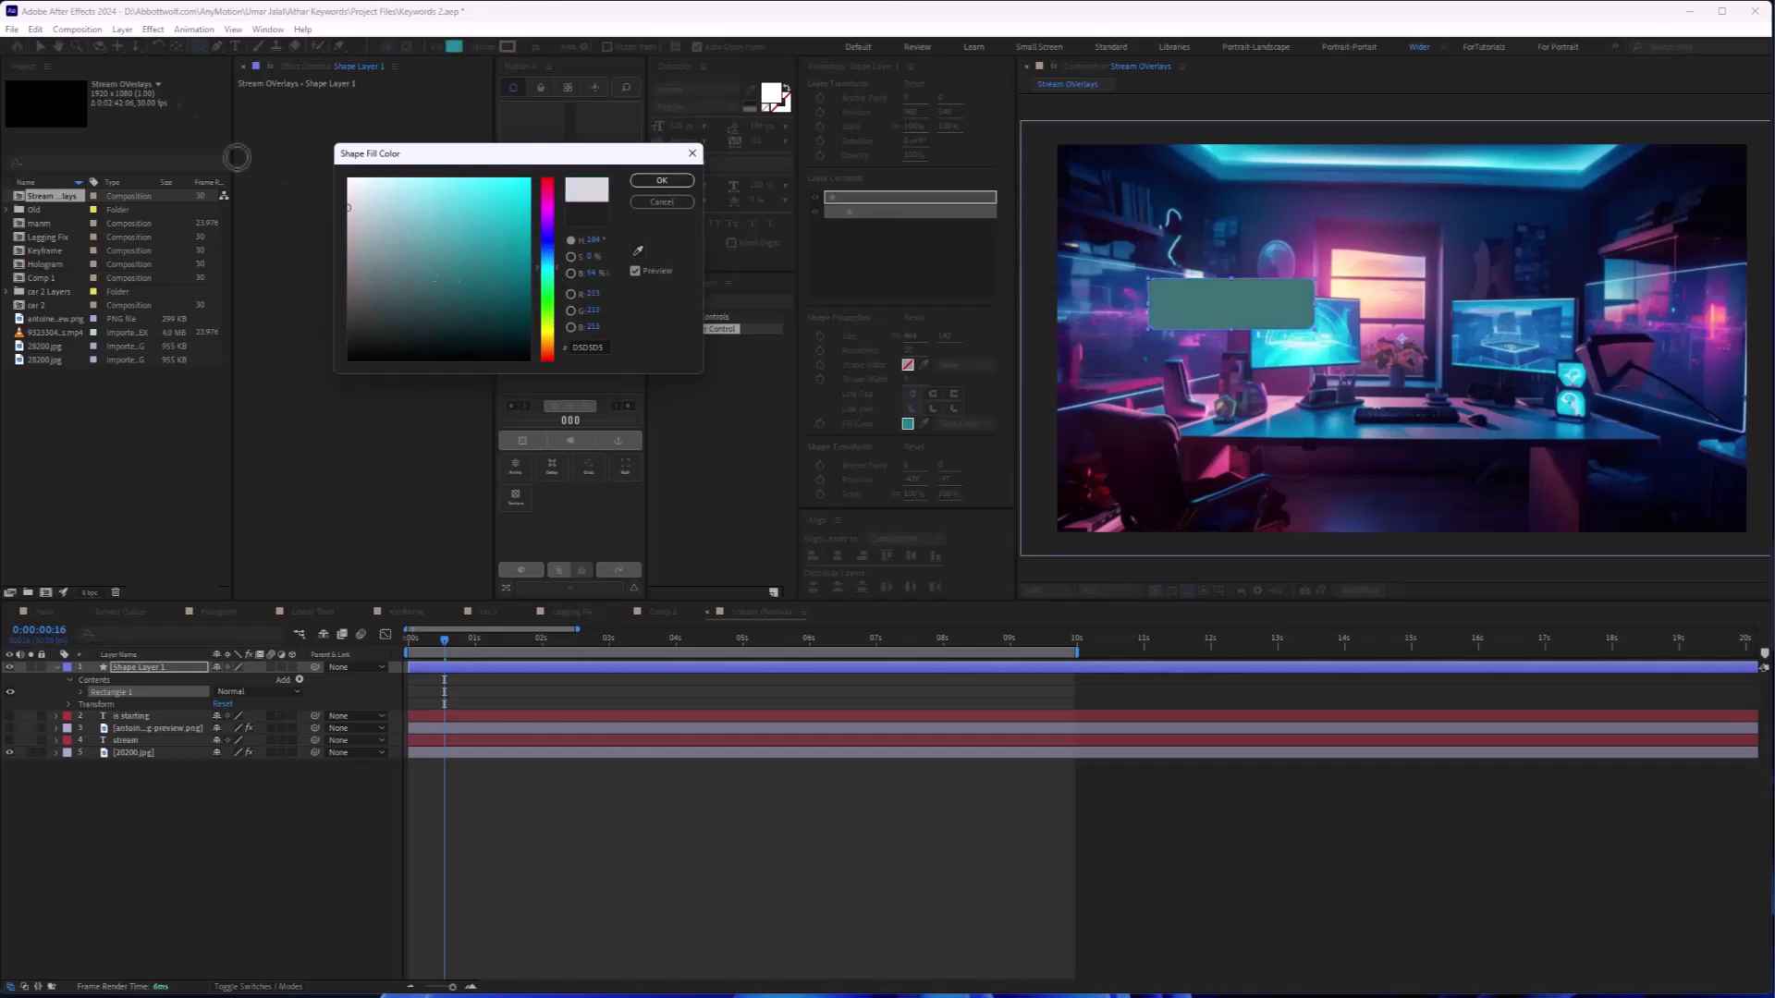
left_click(348, 319)
key("Return")
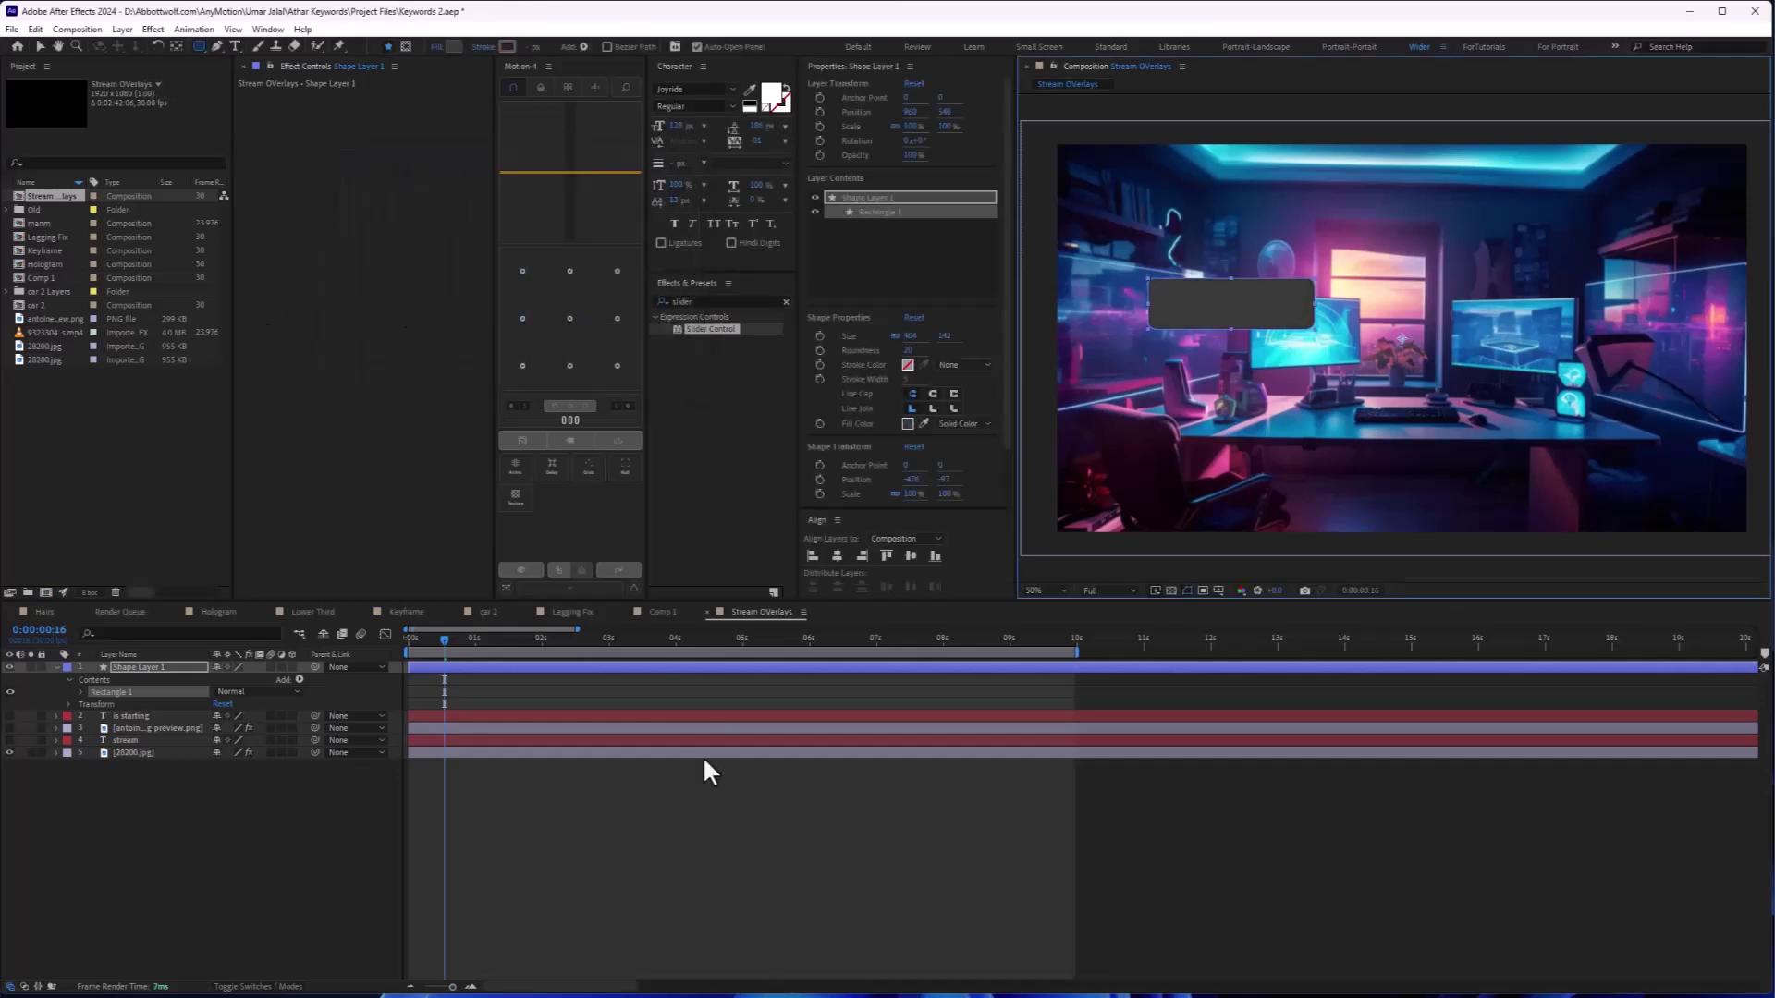
left_click(701, 764)
Step: Centre the rectangle's anchor point and place it near the top of the frame
left_click(1218, 309)
key("ctrl+alt+Home")
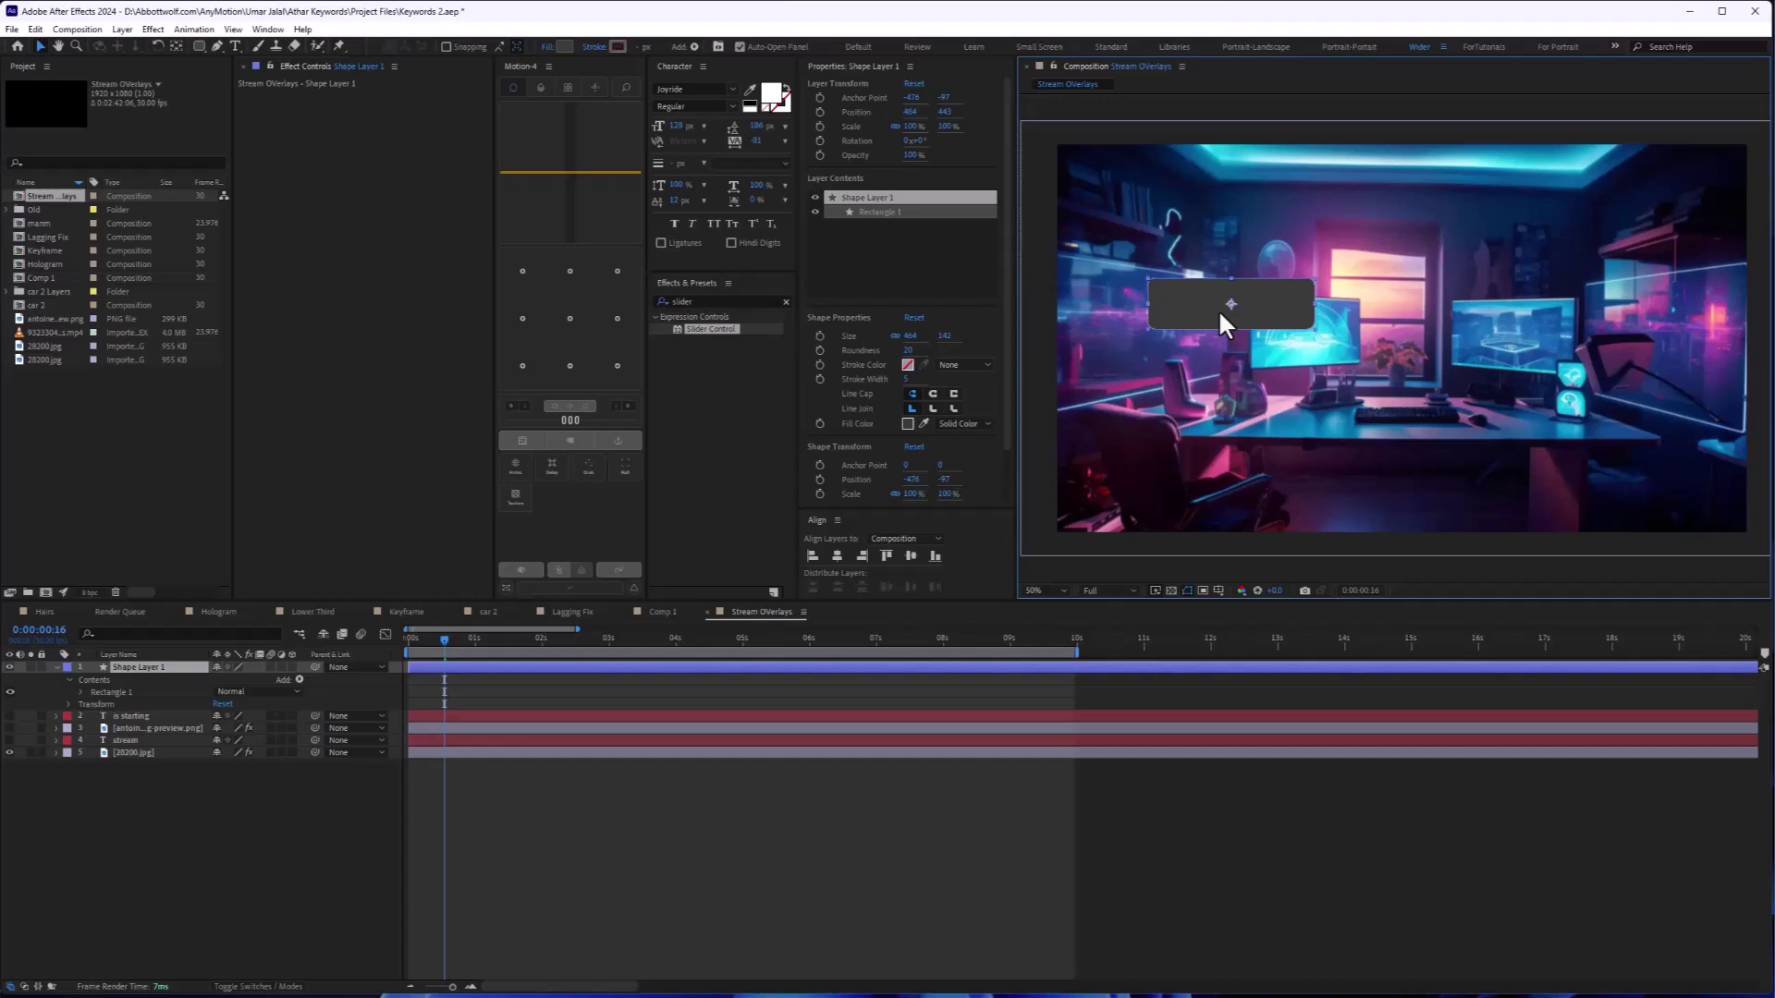
mouse_move(1218, 309)
left_mouse_down()
mouse_move(1212, 220)
mouse_move(1265, 230)
left_mouse_up()
mouse_move(416, 630)
left_mouse_down()
mouse_move(360, 641)
mouse_move(473, 638)
left_mouse_up()
Step: Keyframe its Position so it slides down onto the desk by 0:00:00:29
key("p")
left_click(92, 679)
left_click_drag(1240, 219, 1240, 404)
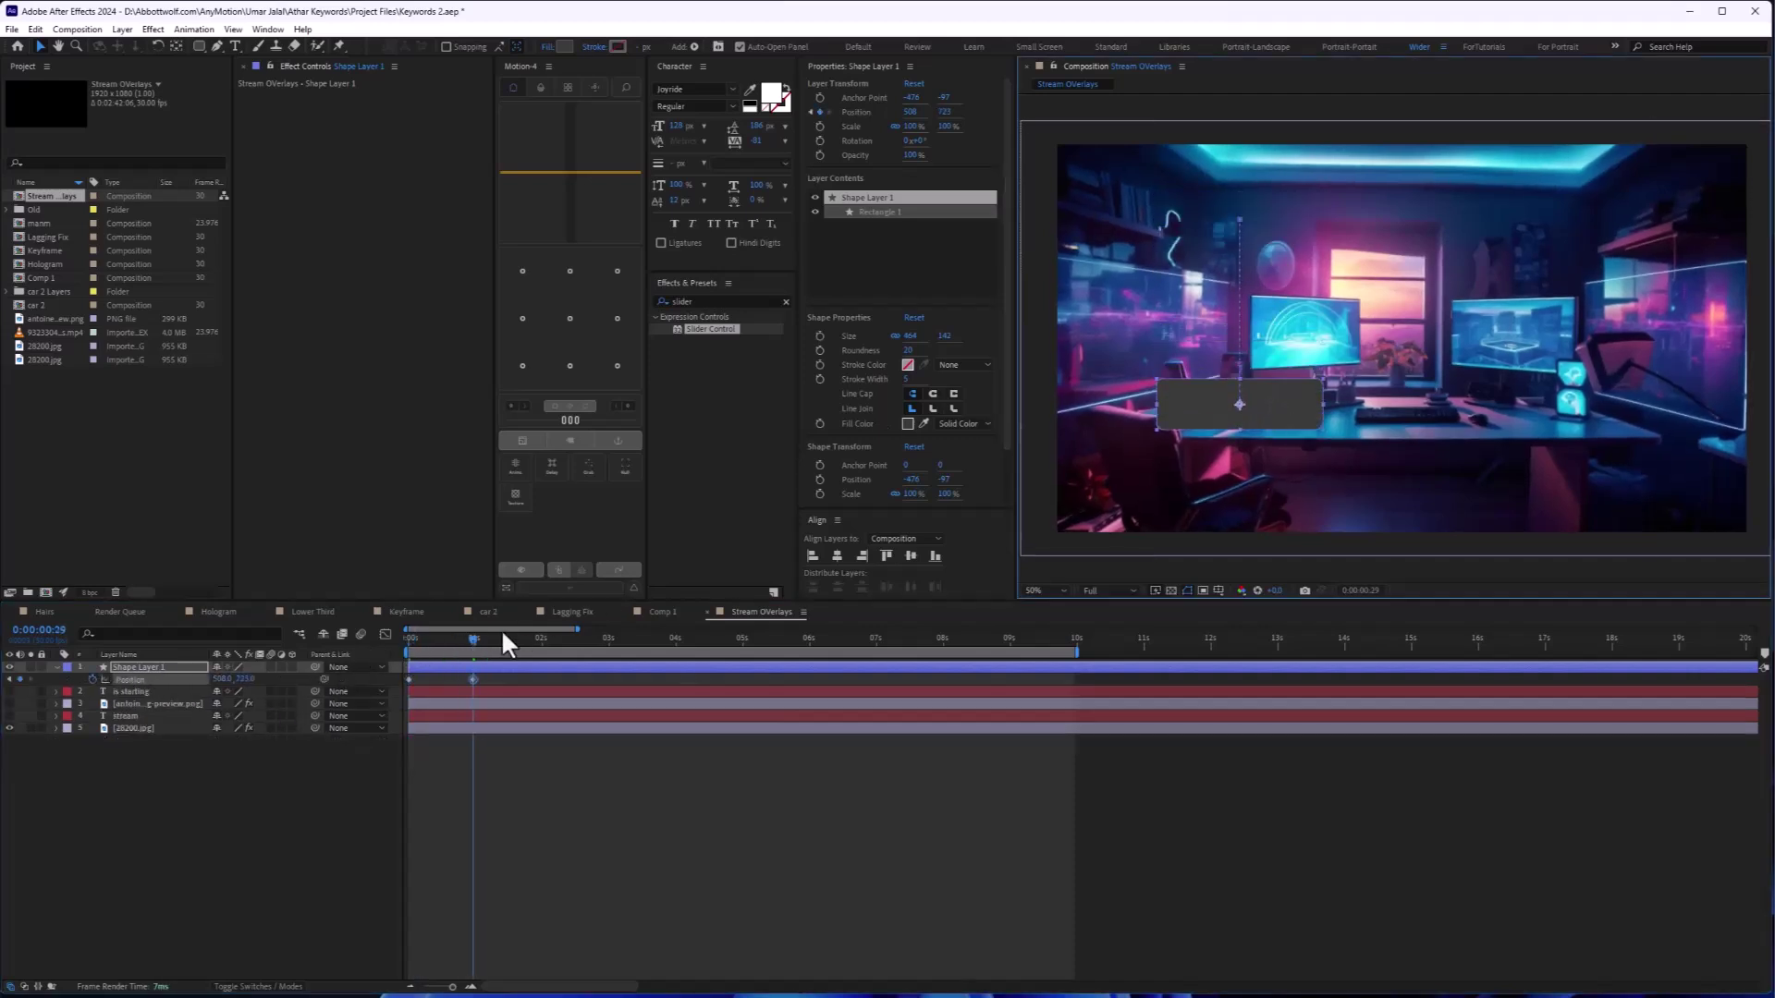
Step: Duplicate the animated rectangle twice and select all three layers' position keyframes
key("ctrl+d")
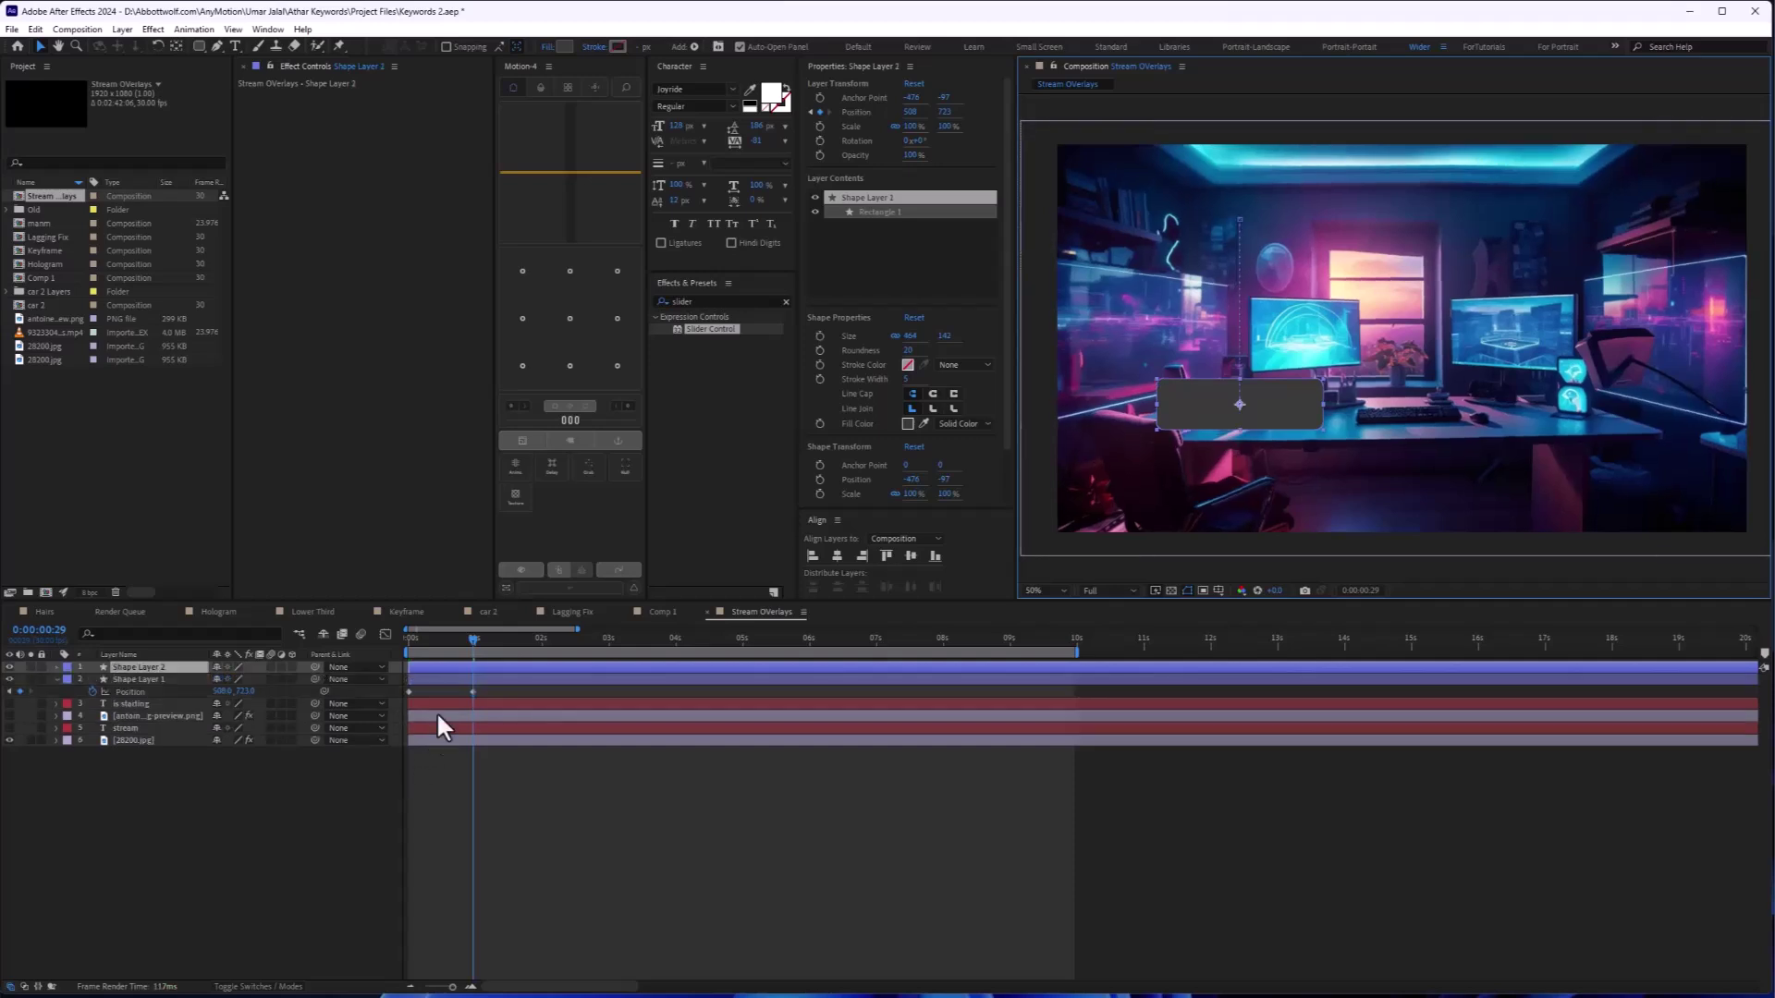
key("ctrl+d")
key("u")
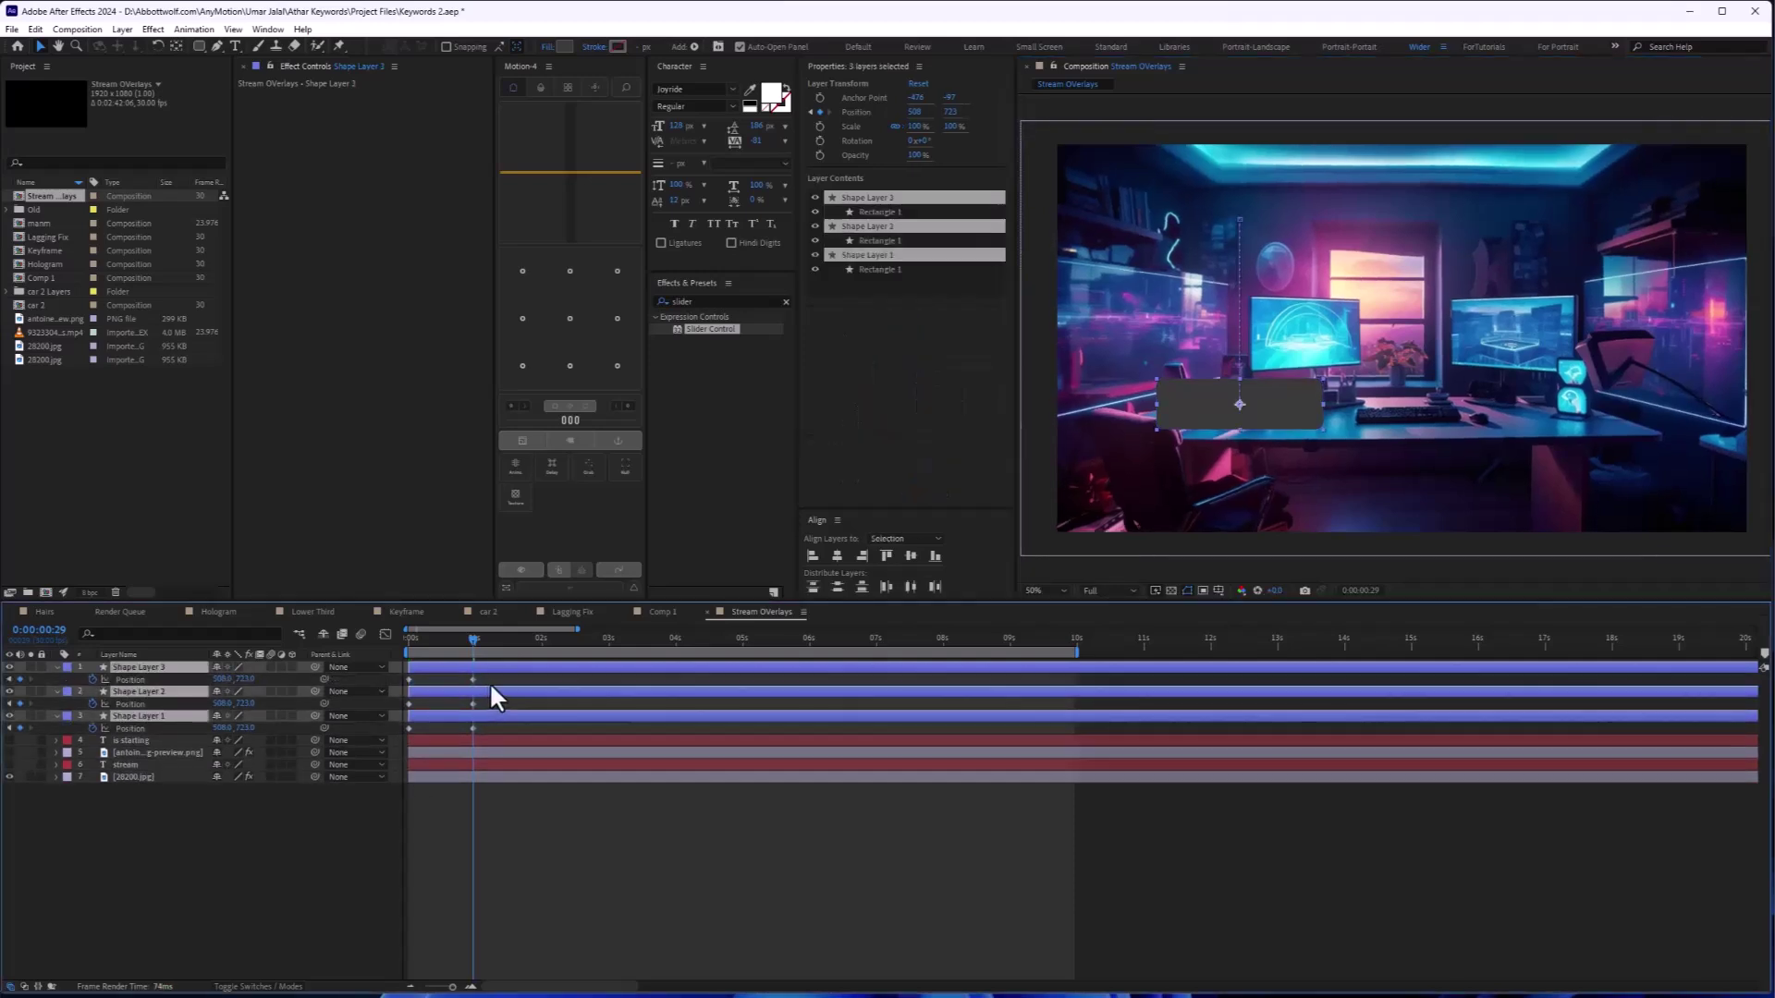
left_click_drag(490, 681, 378, 691)
Step: Move the copies to the right and middle of the desk, then preview the drop
left_click_drag(1239, 404, 1595, 404)
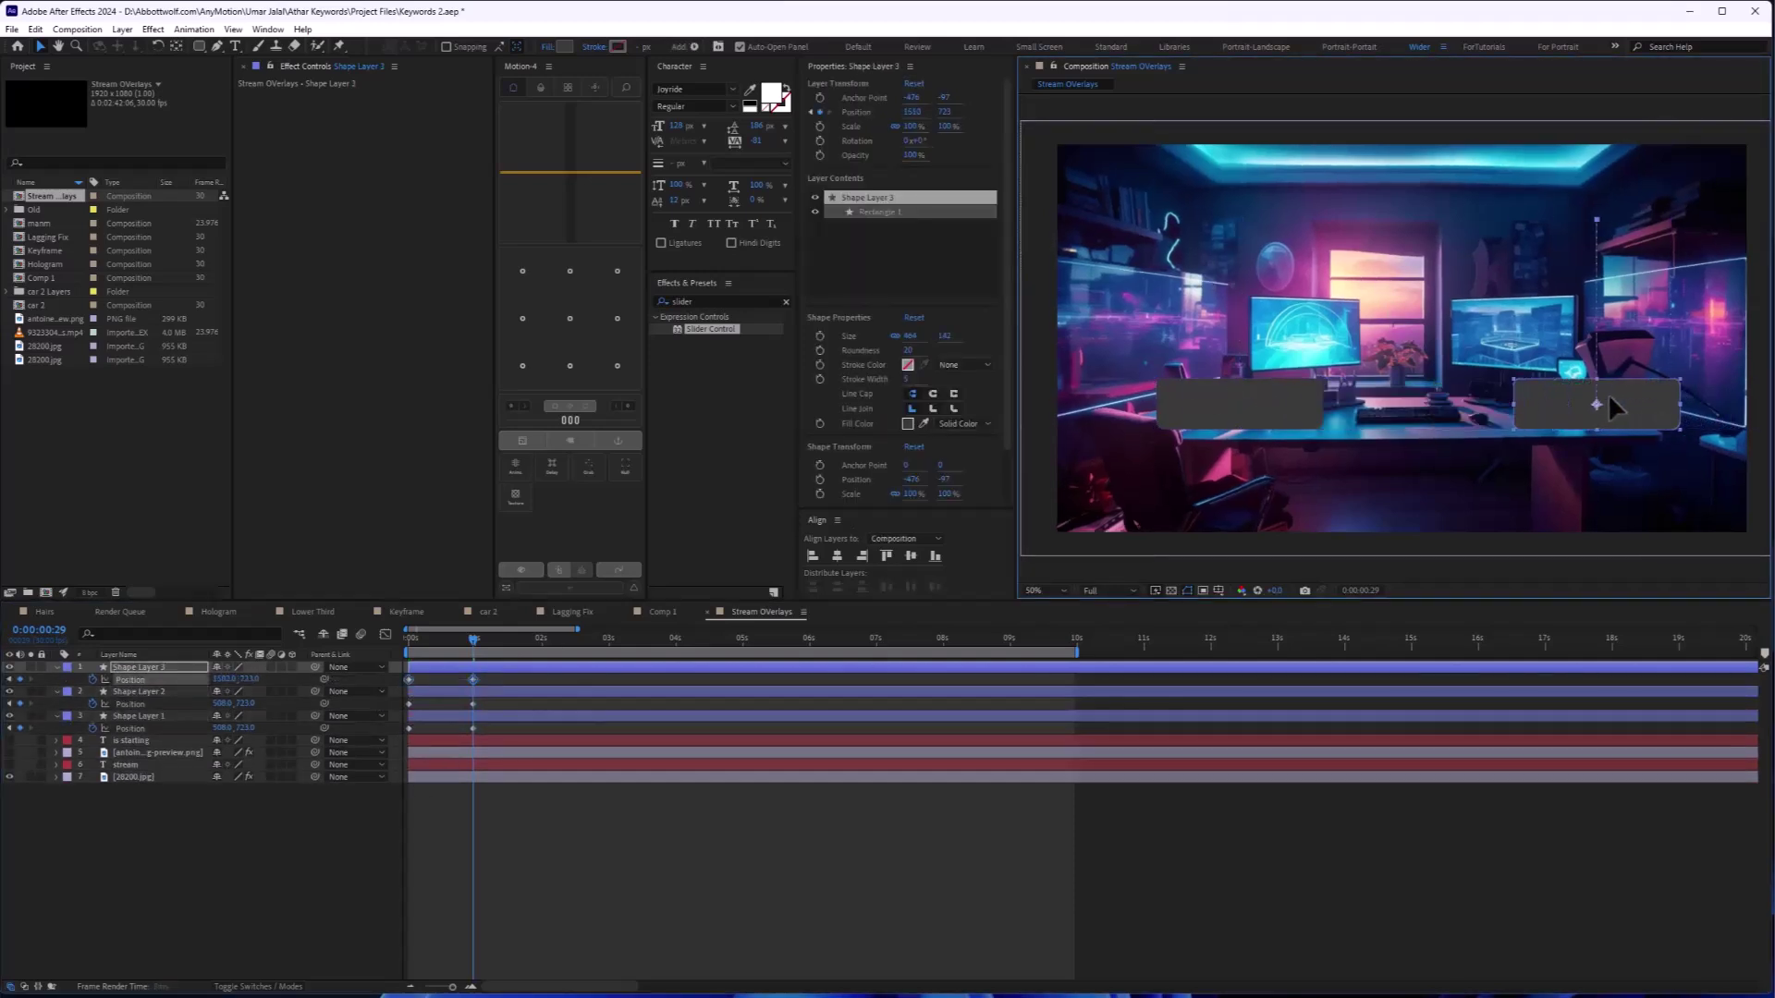
left_click(452, 703)
left_click_drag(1273, 412, 1452, 411)
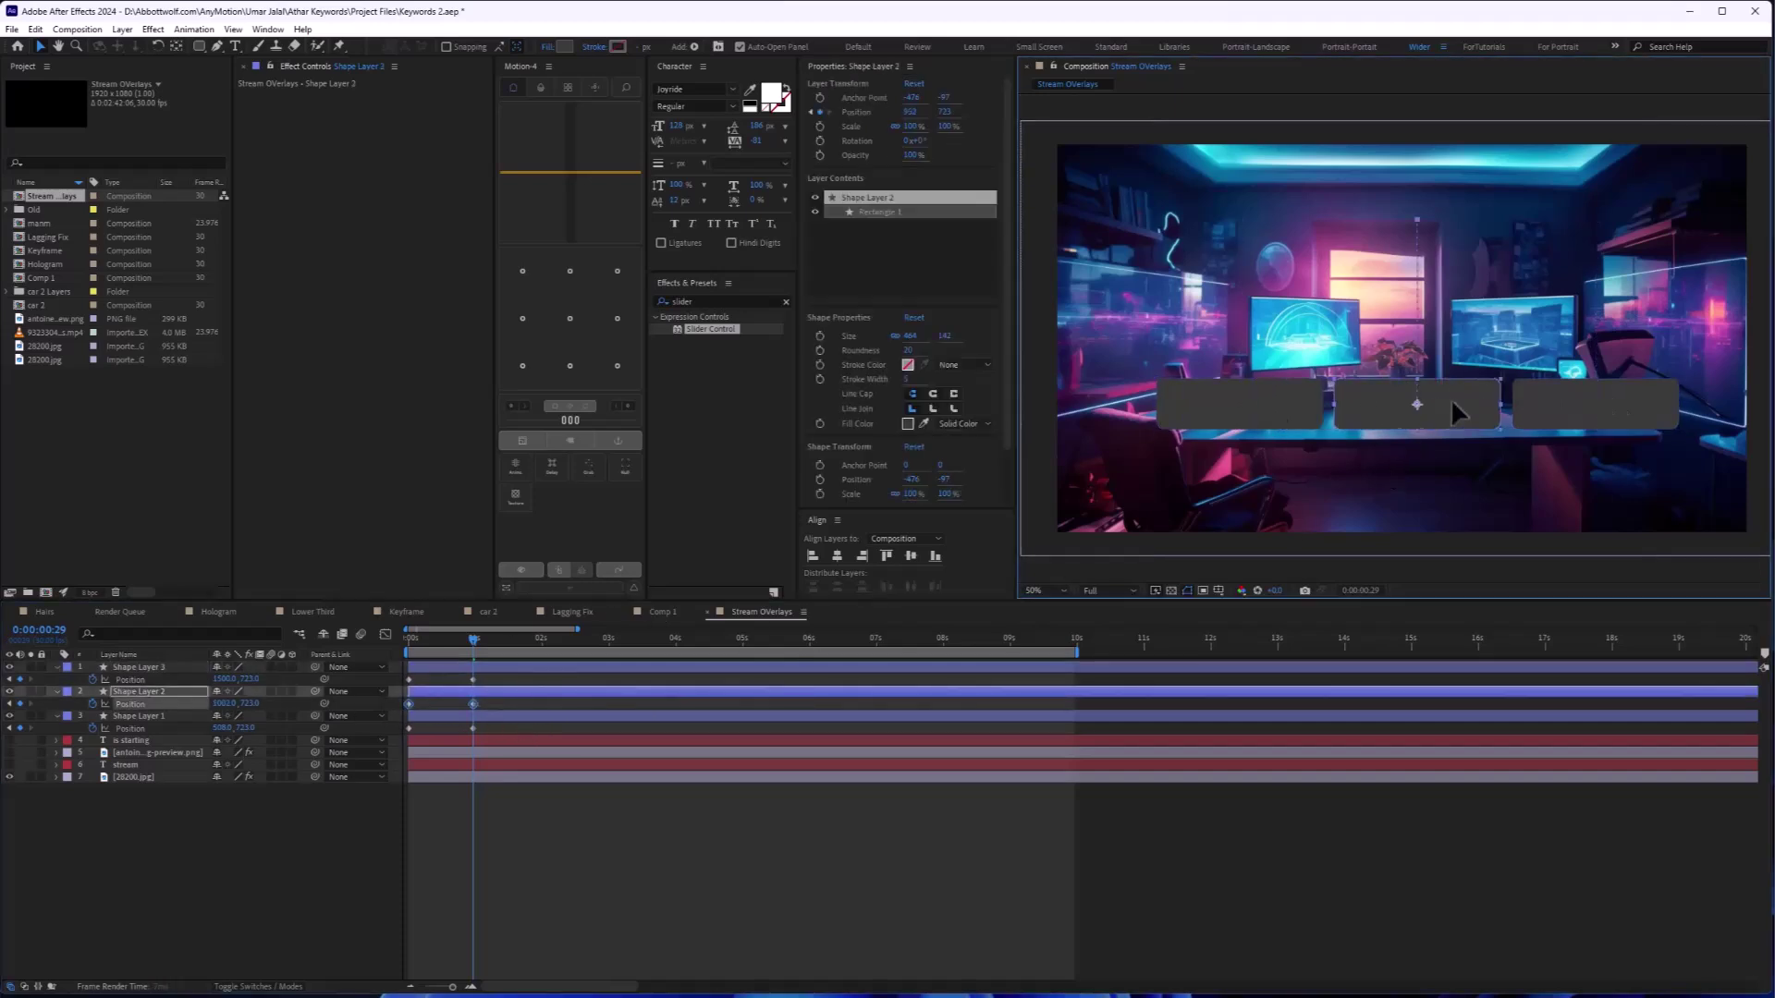
left_click(406, 638)
key("space")
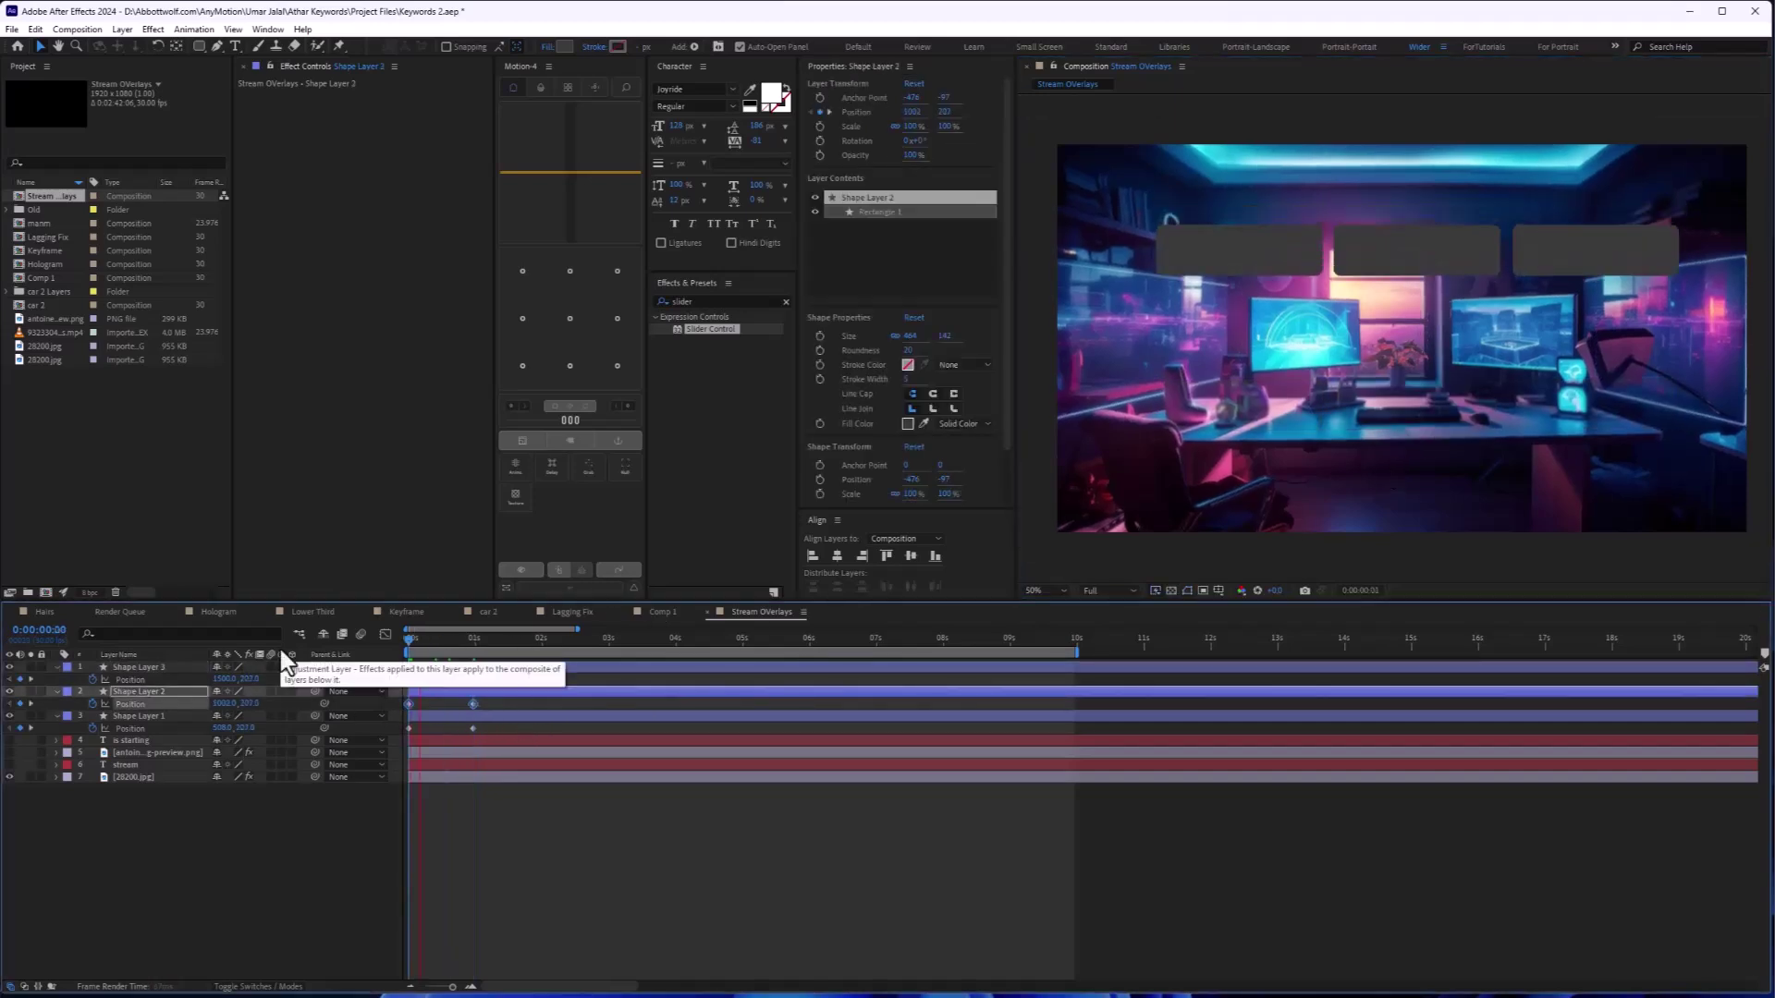
key("space")
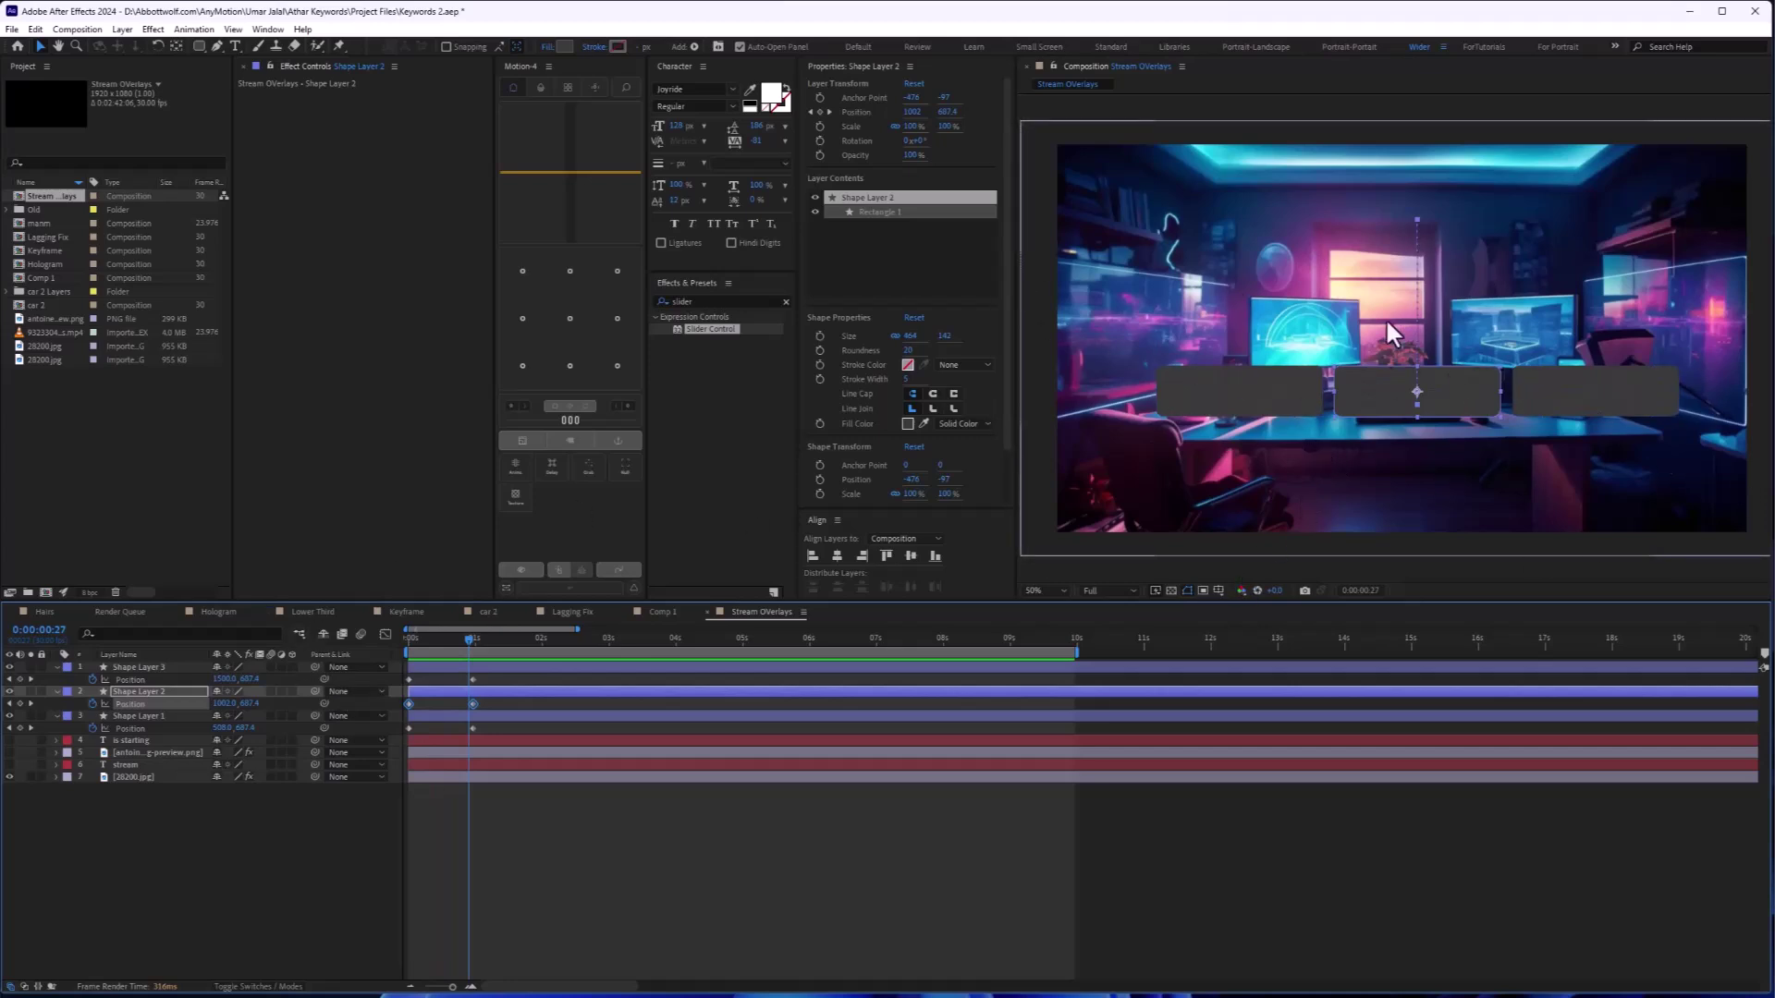
Step: Select all three boxes and scale them together to 69.8%
left_click(1318, 398)
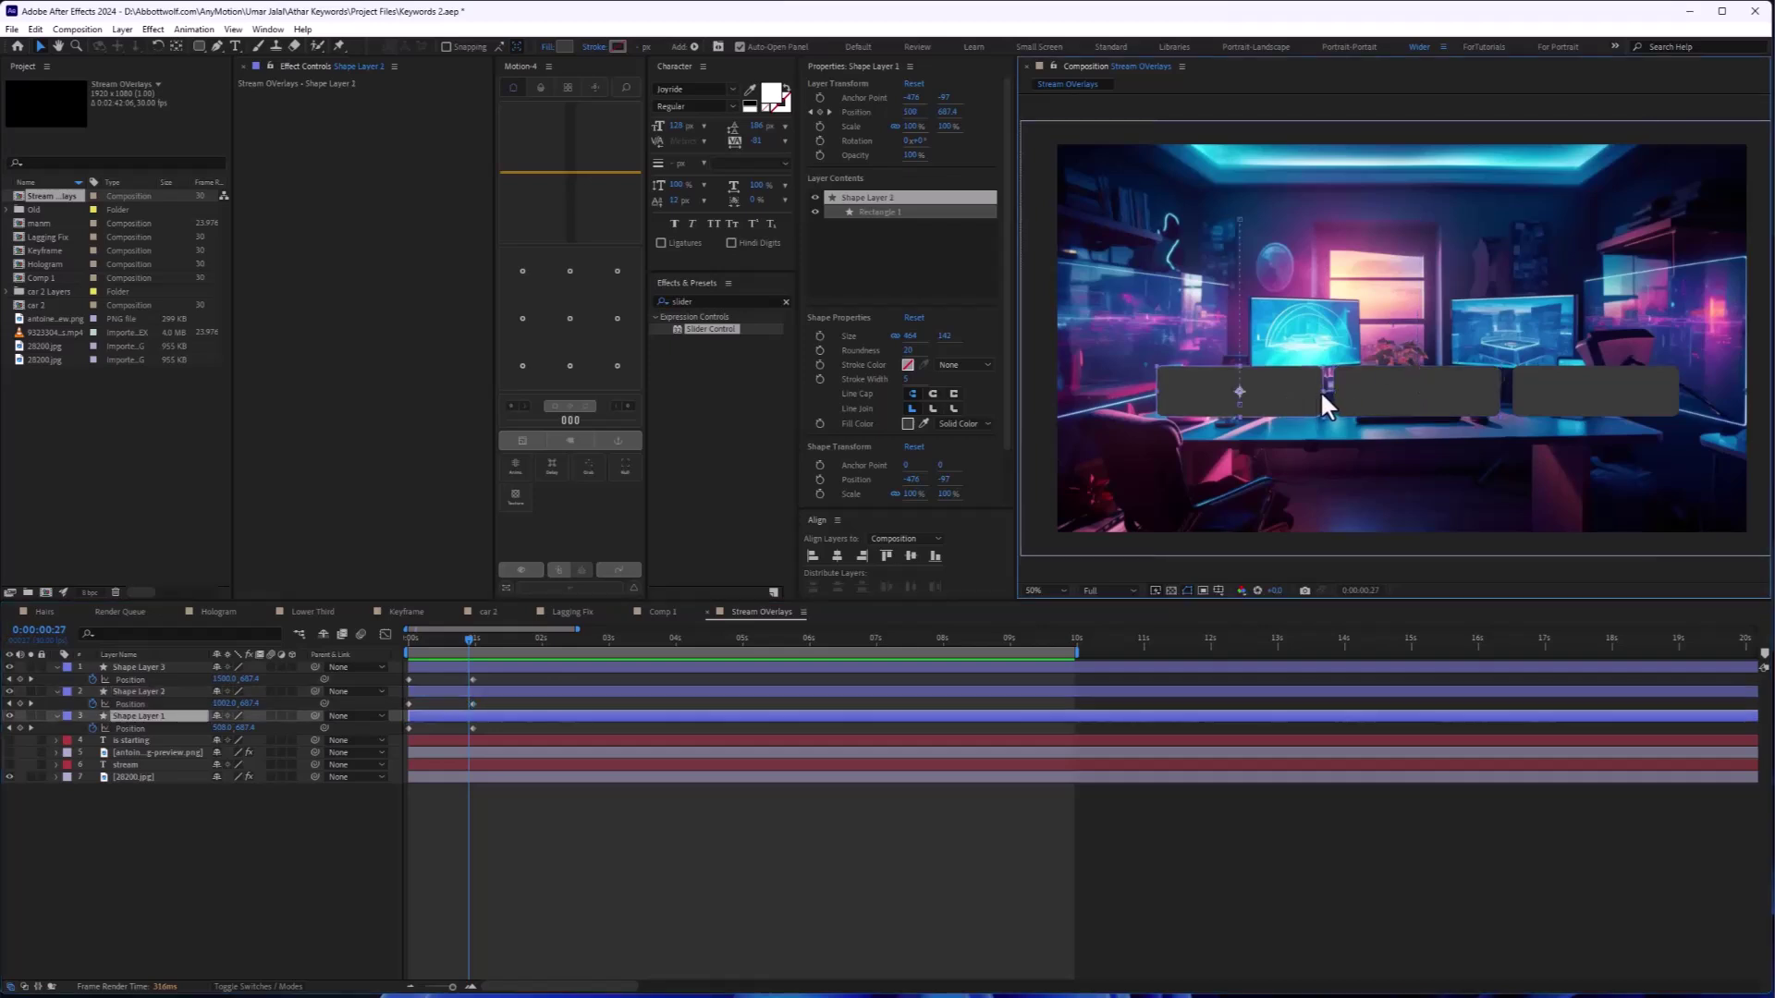
left_click(1414, 398, "shift")
left_click(1571, 403, "shift")
left_click_drag(1678, 390, 1649, 390)
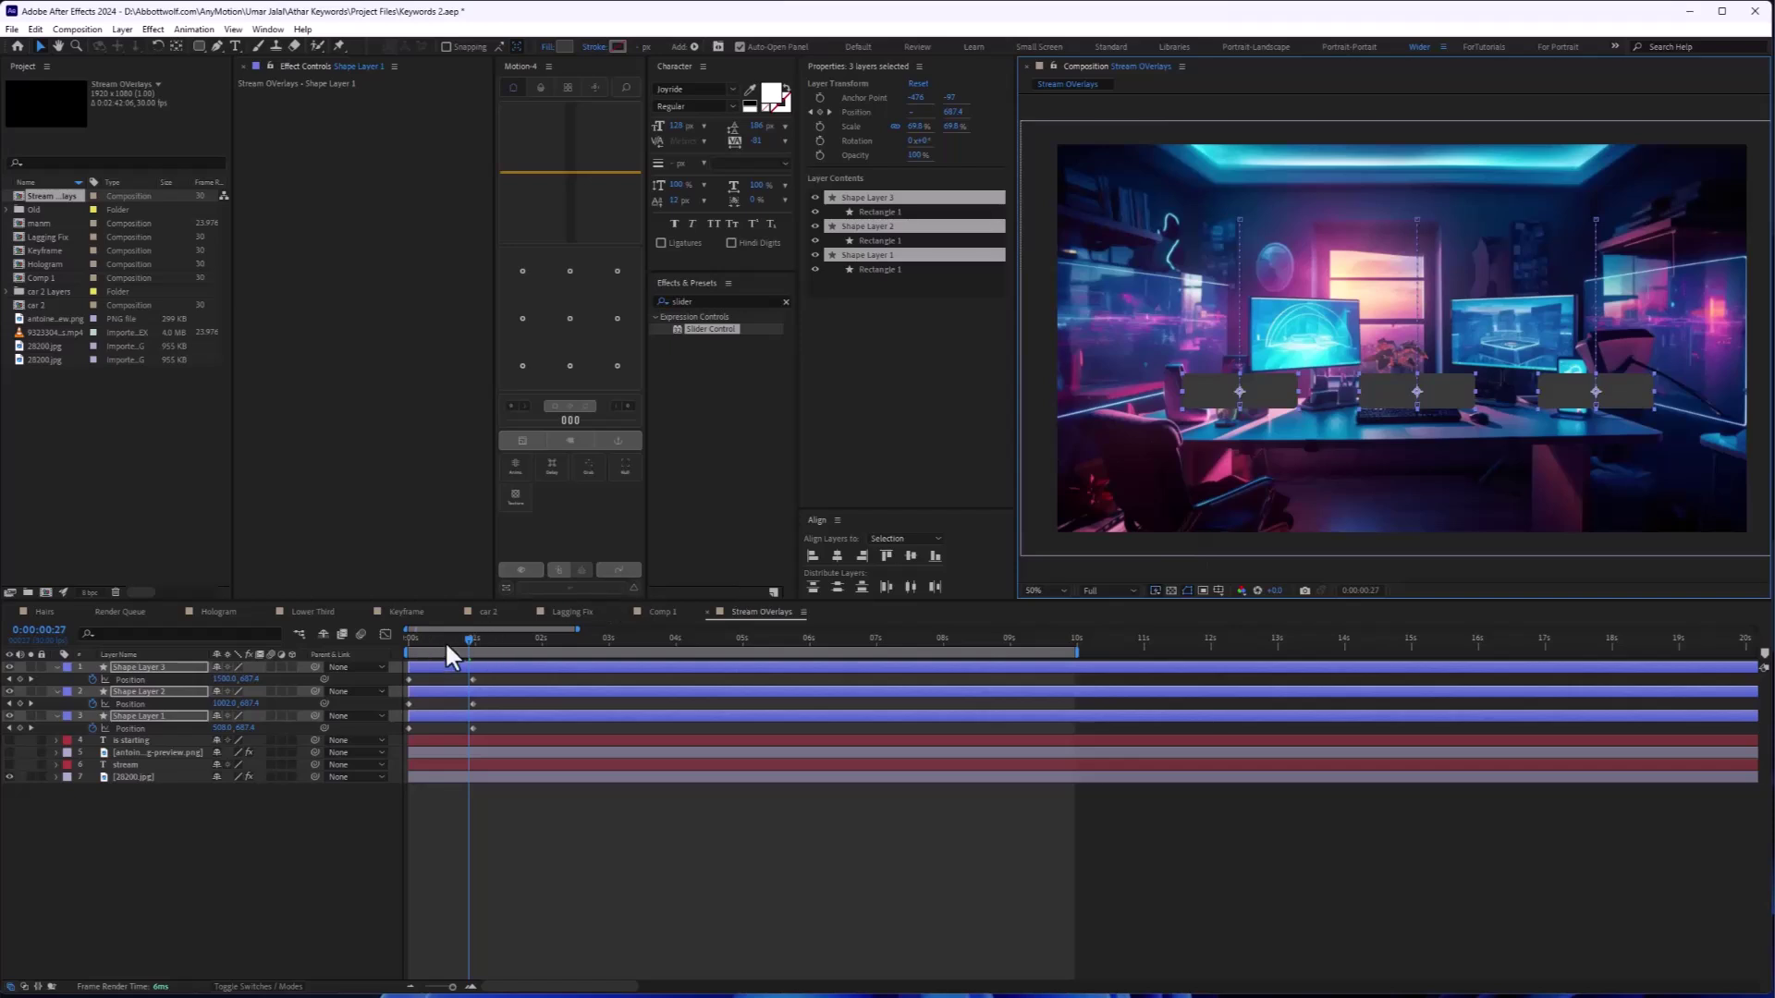
Step: Check the boxes later in the animation, then reselect all three rectangle layers
left_click_drag(446, 641, 490, 640)
left_click(573, 786)
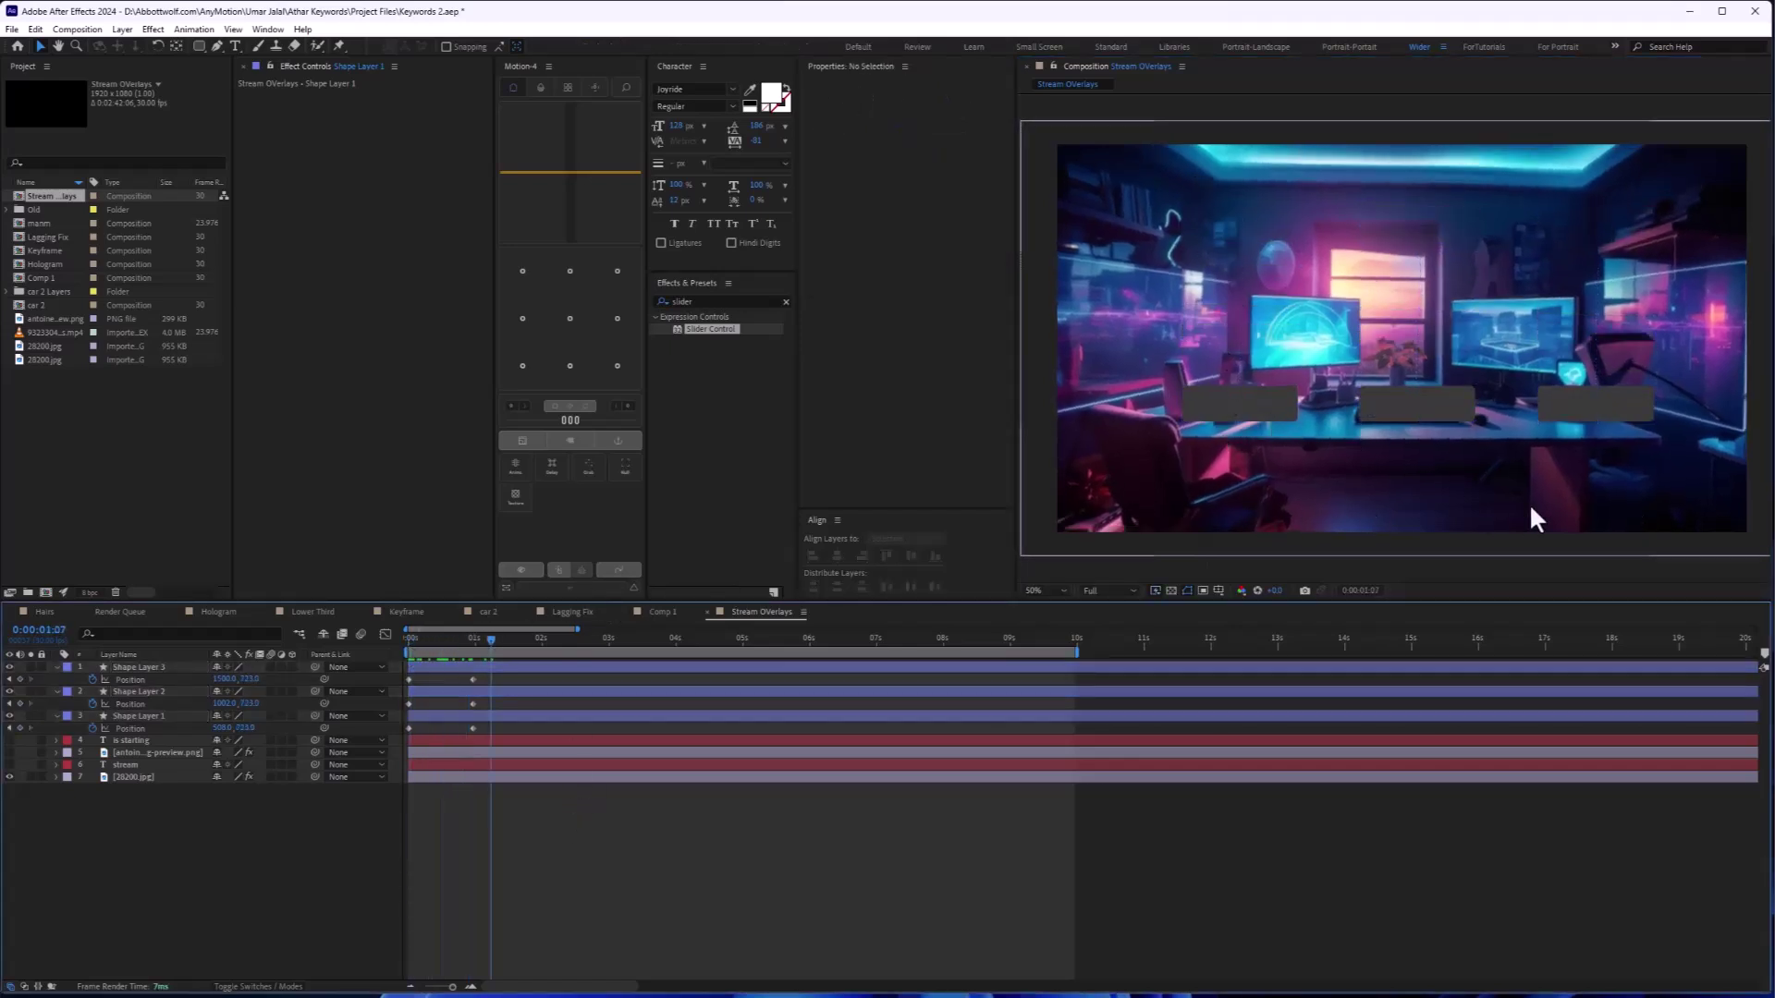
left_click(134, 666)
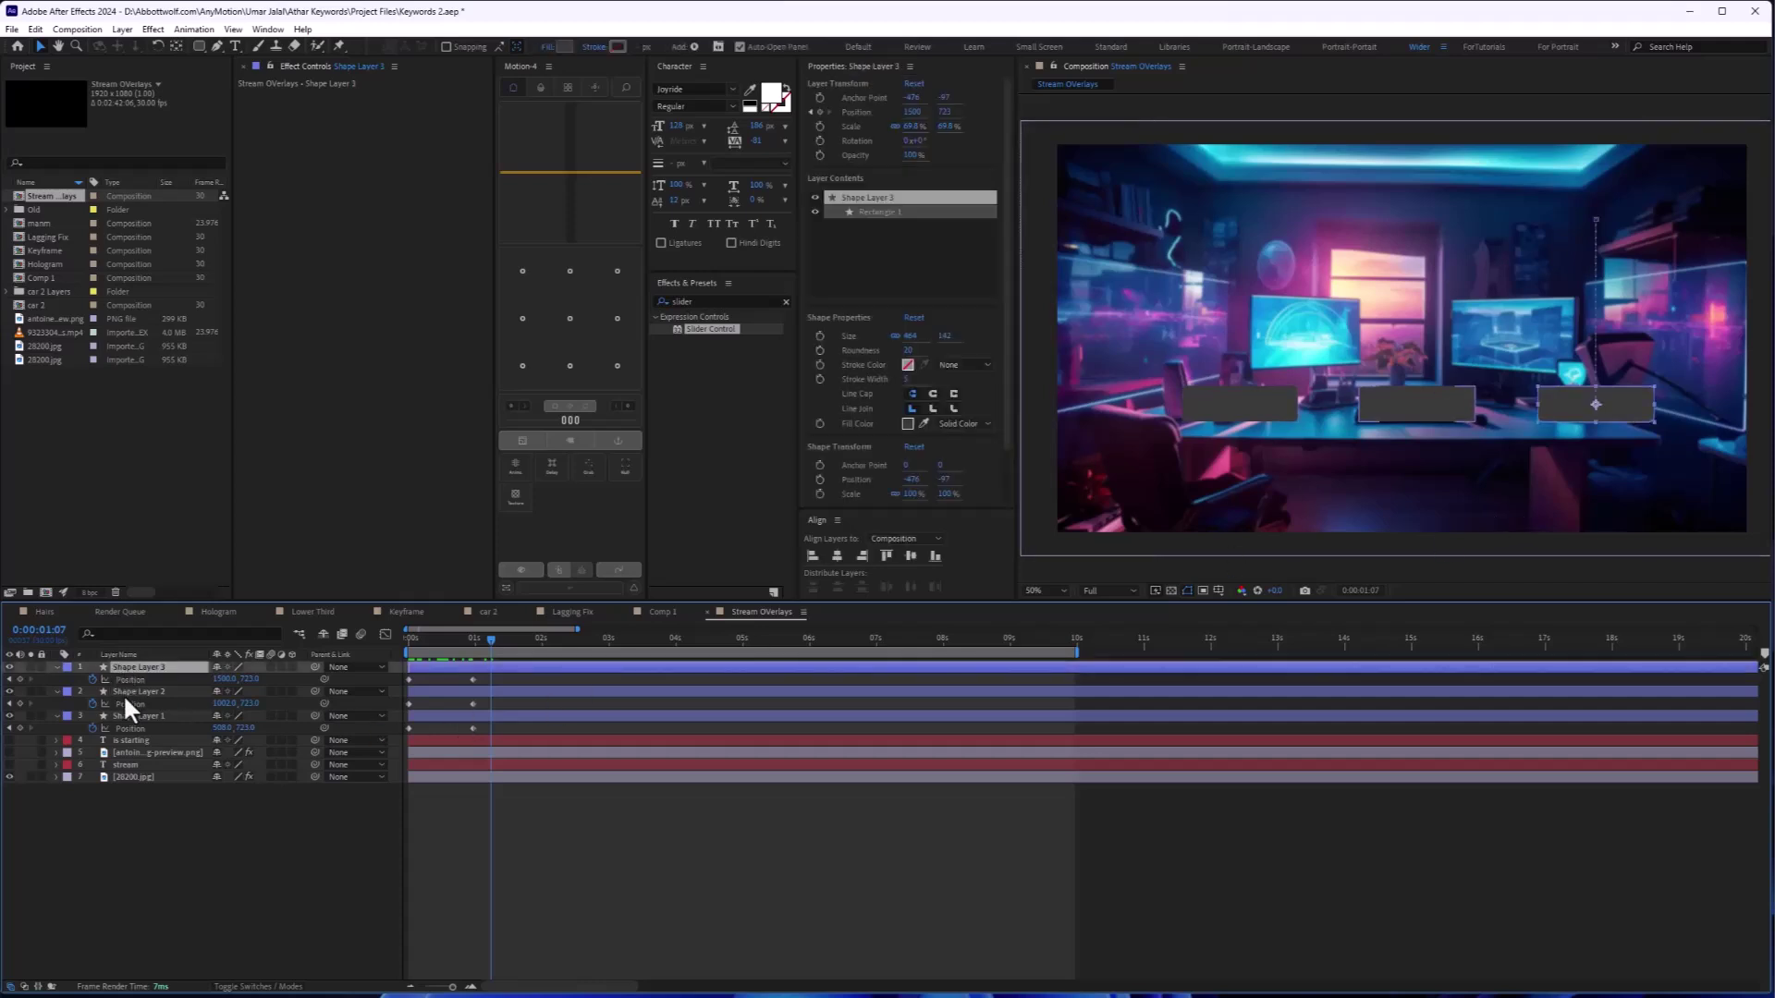
left_click(122, 716, "shift")
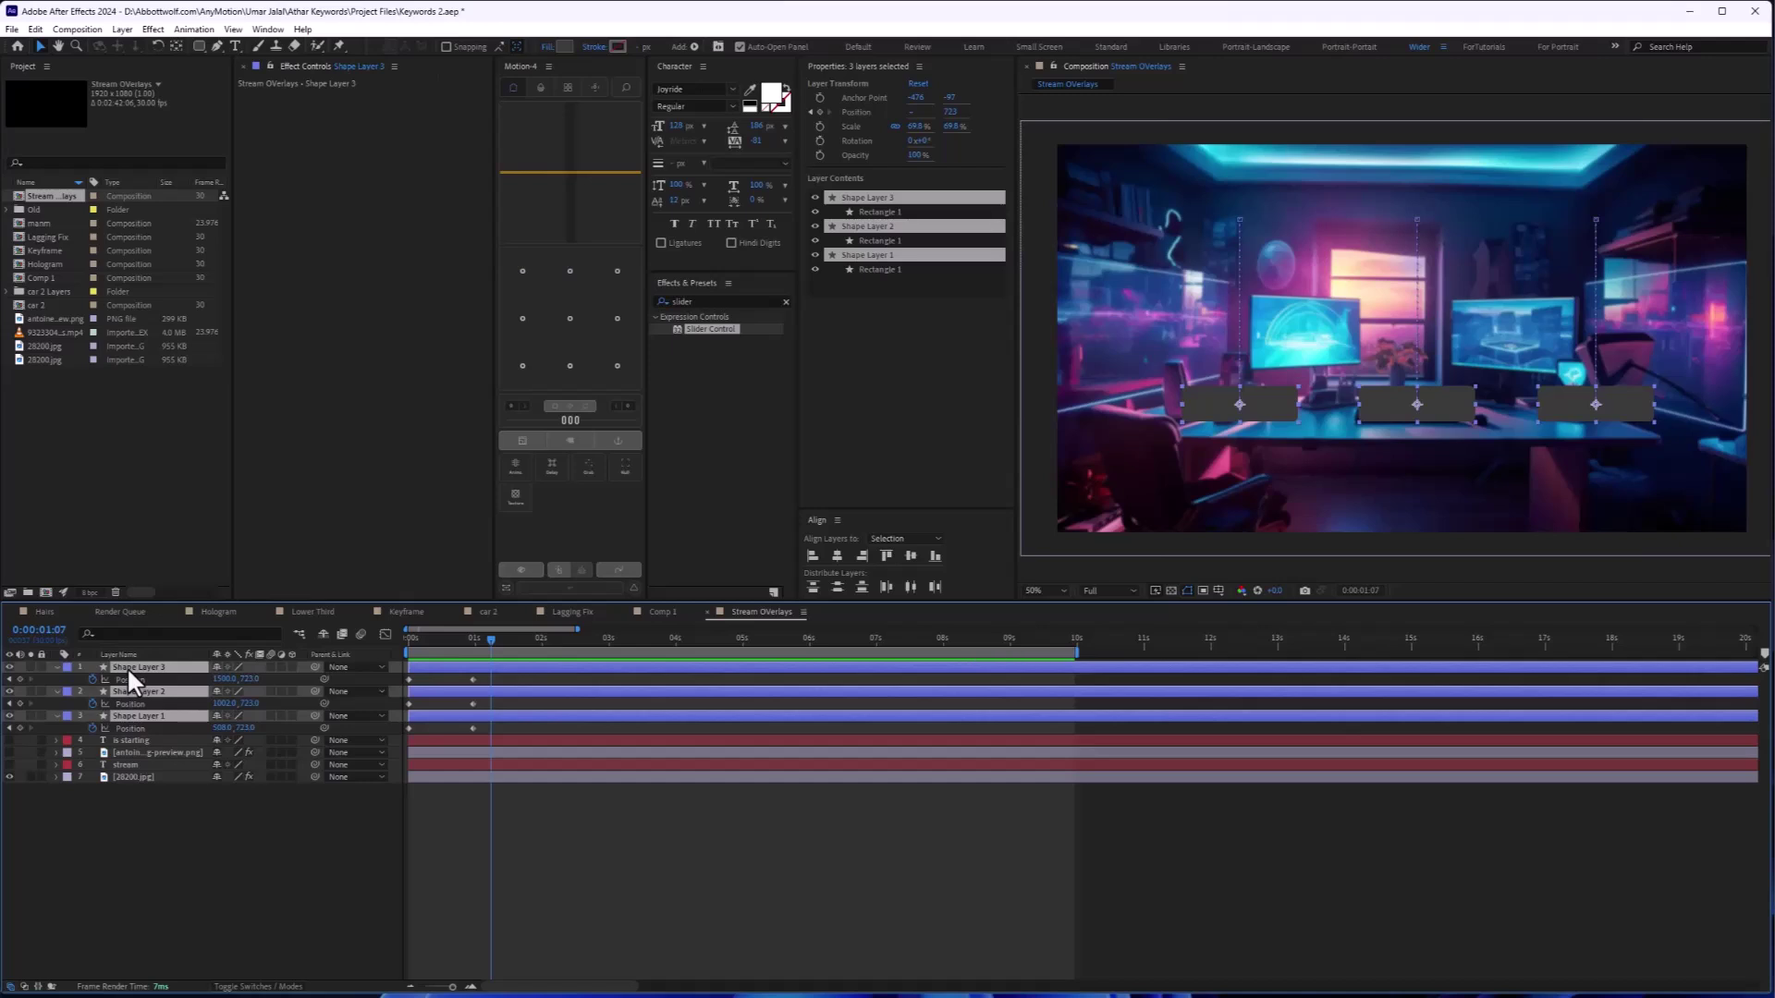
Step: Add a null object, centring its anchor point and its position in the composition
key("ctrl+alt+shift+y")
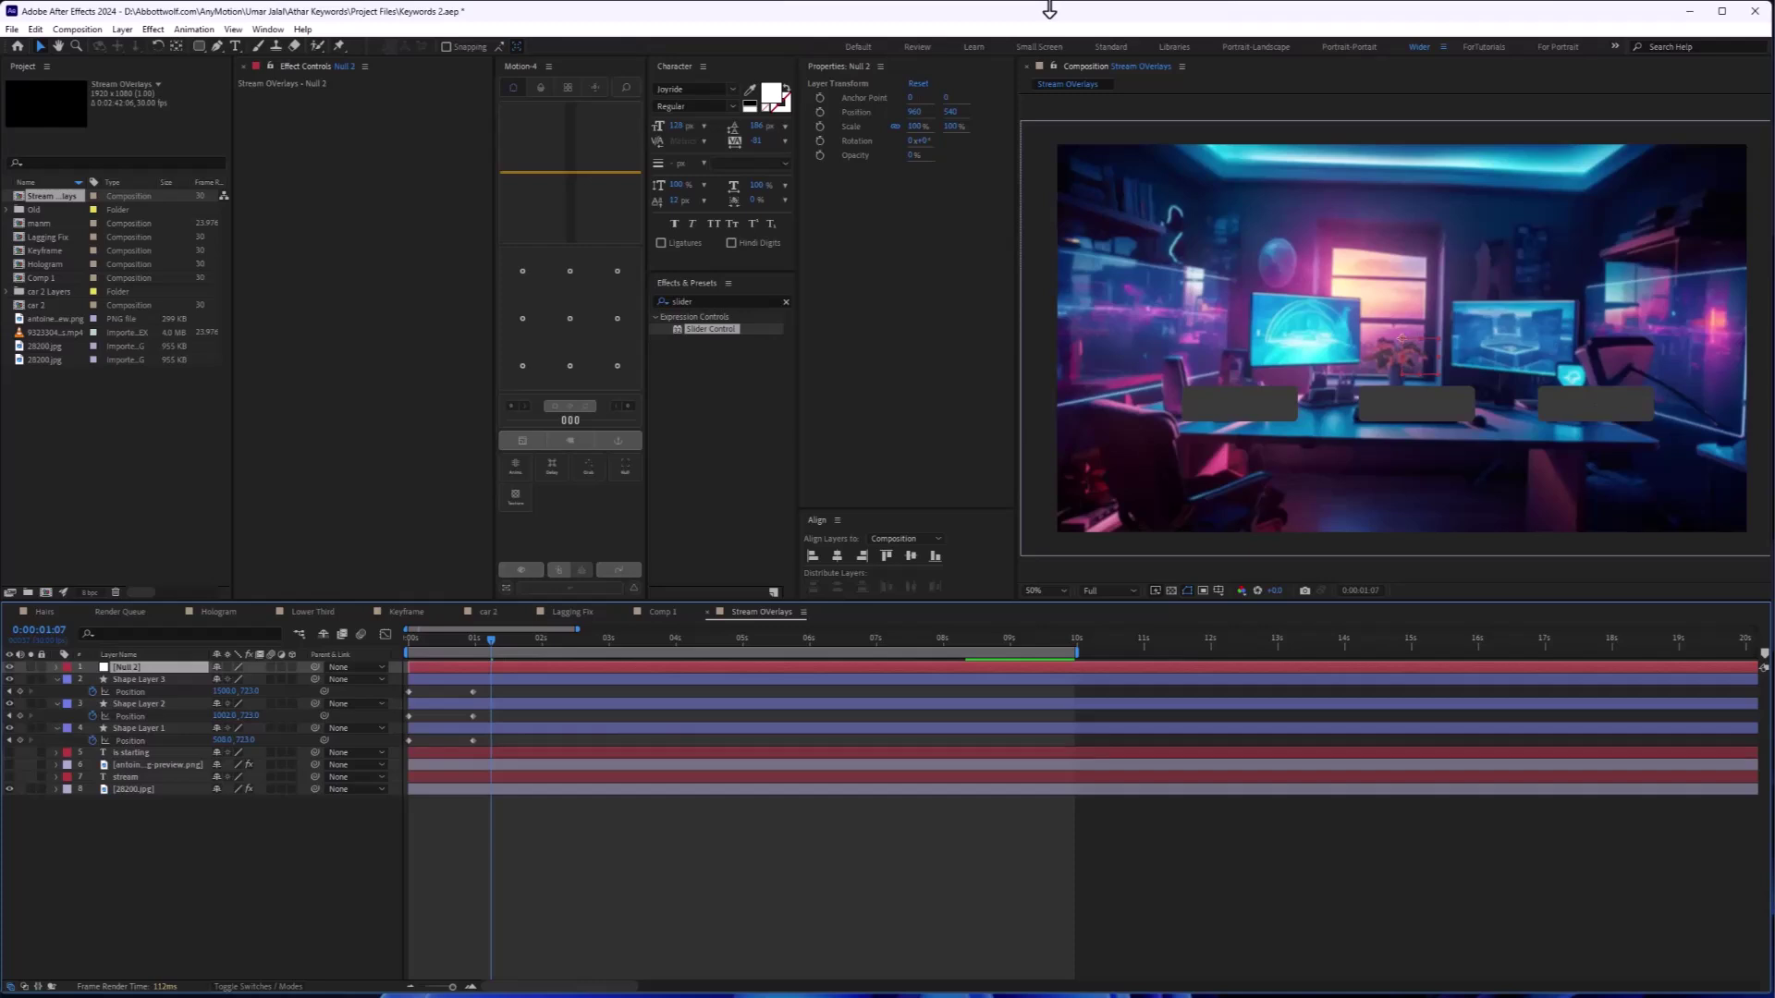
key("ctrl+alt+Home")
key("ctrl+Home")
Step: Place the null over the middle box and select the three rectangle layers
left_click(1417, 336)
left_click_drag(1462, 336, 1452, 395)
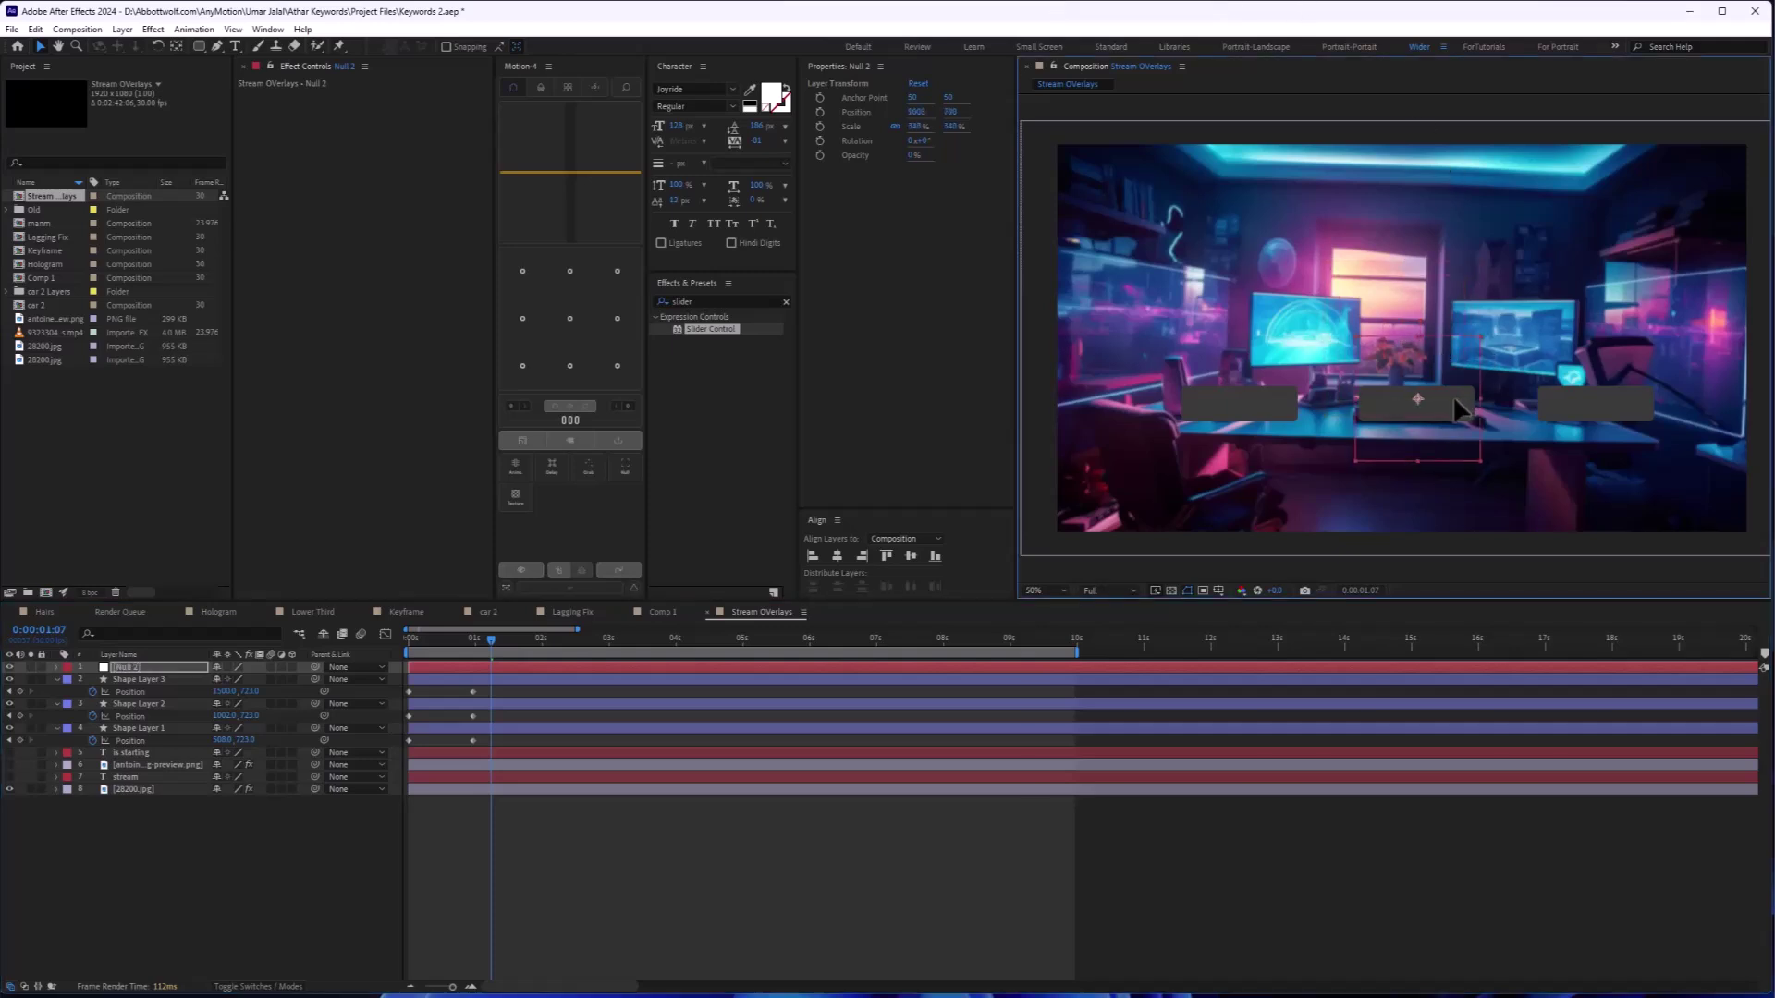
left_click(138, 679)
left_click(159, 729, "shift")
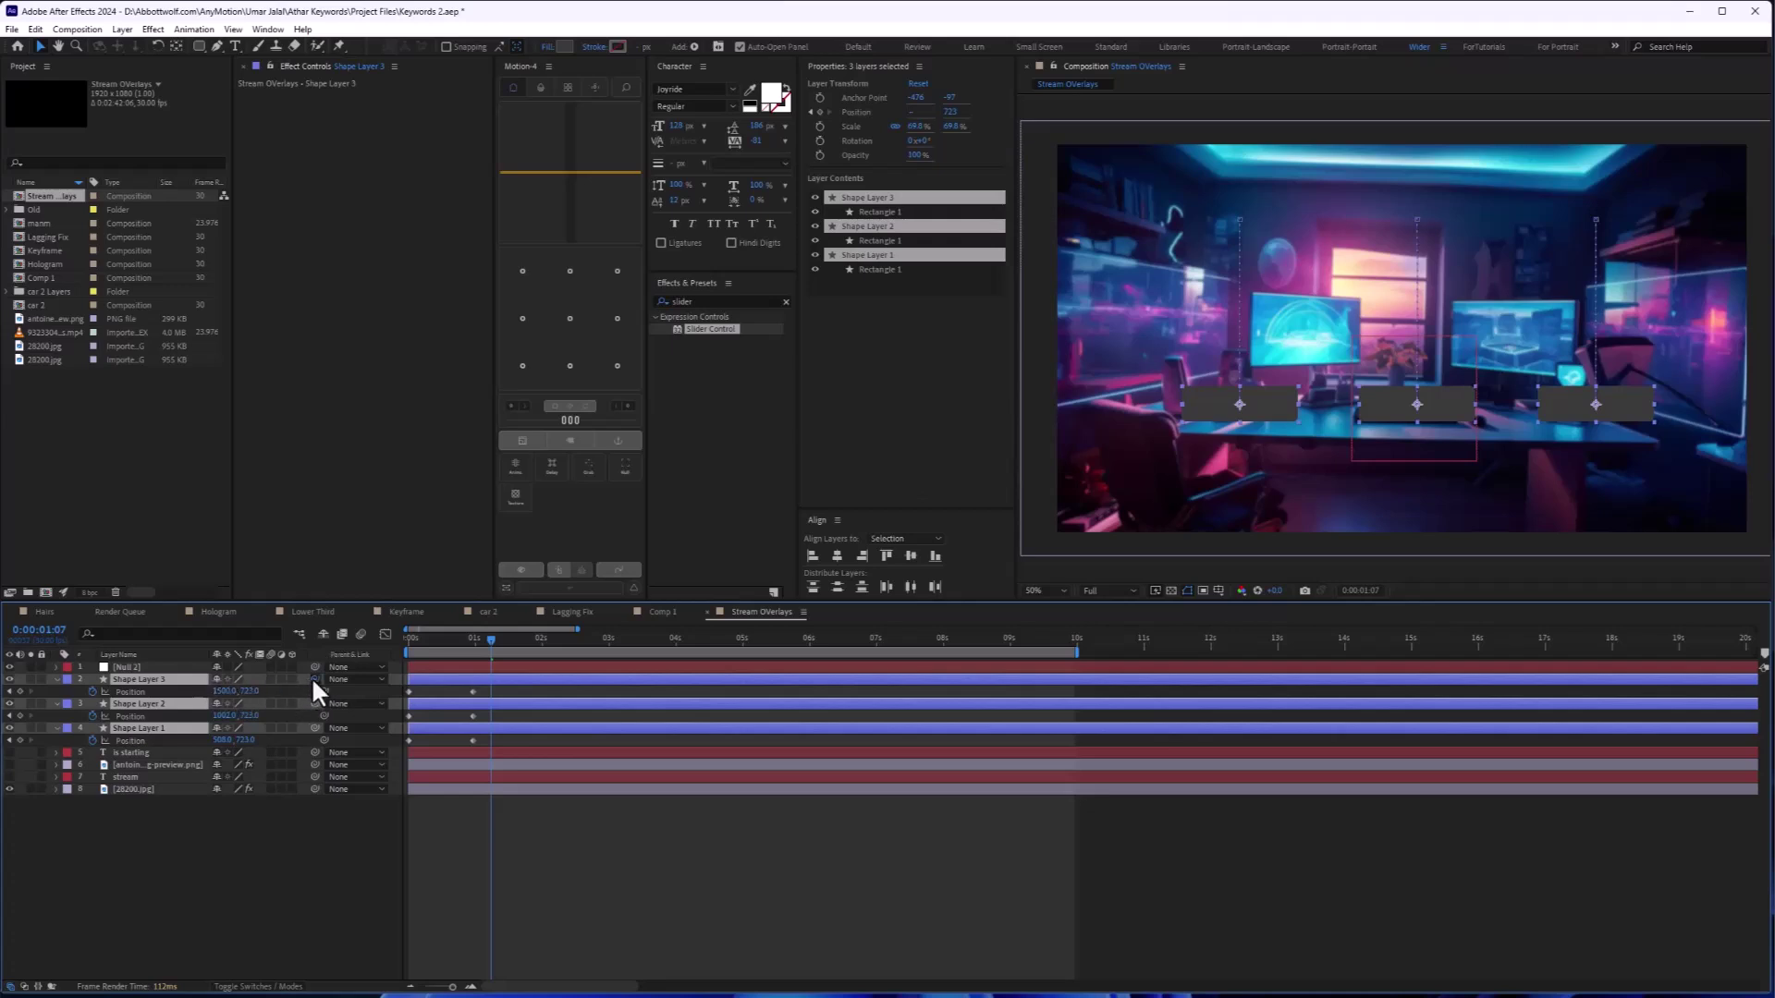
Step: Parent the three box layers to the null, test-move it, undo, and preview
left_click_drag(315, 680, 140, 666)
left_click(146, 661)
left_click_drag(1536, 340, 1405, 370)
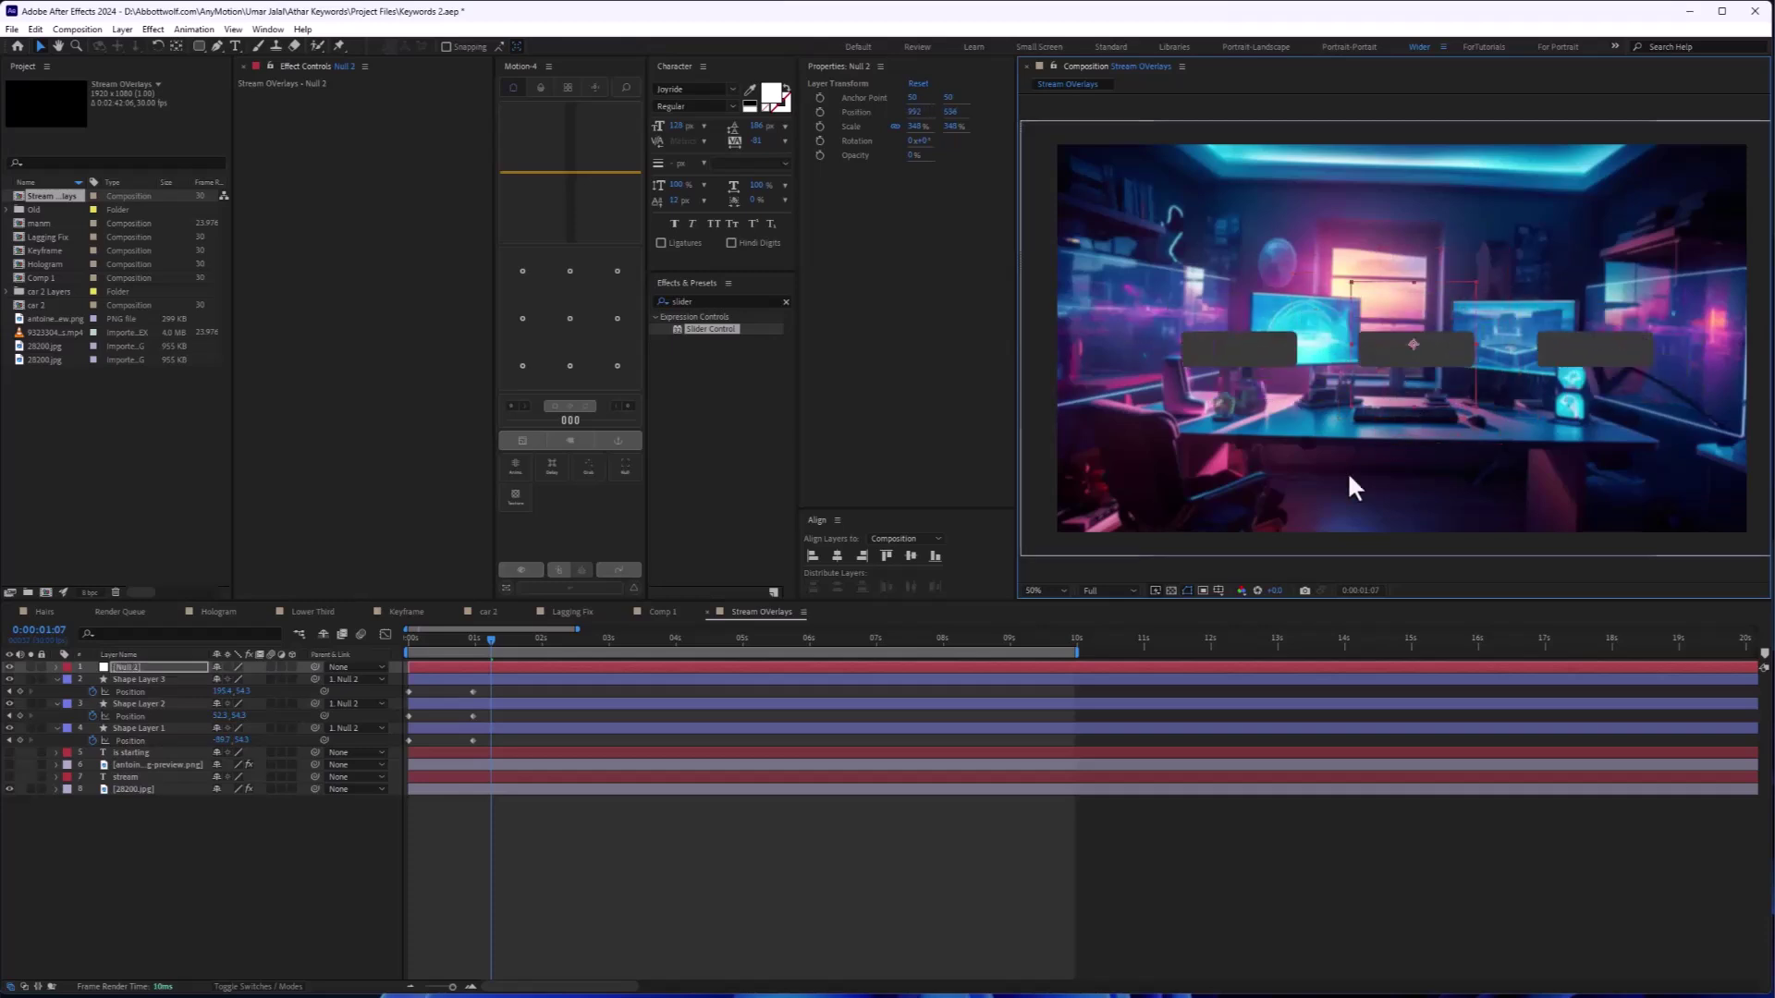
key("ctrl+z")
left_click(430, 638)
key("space")
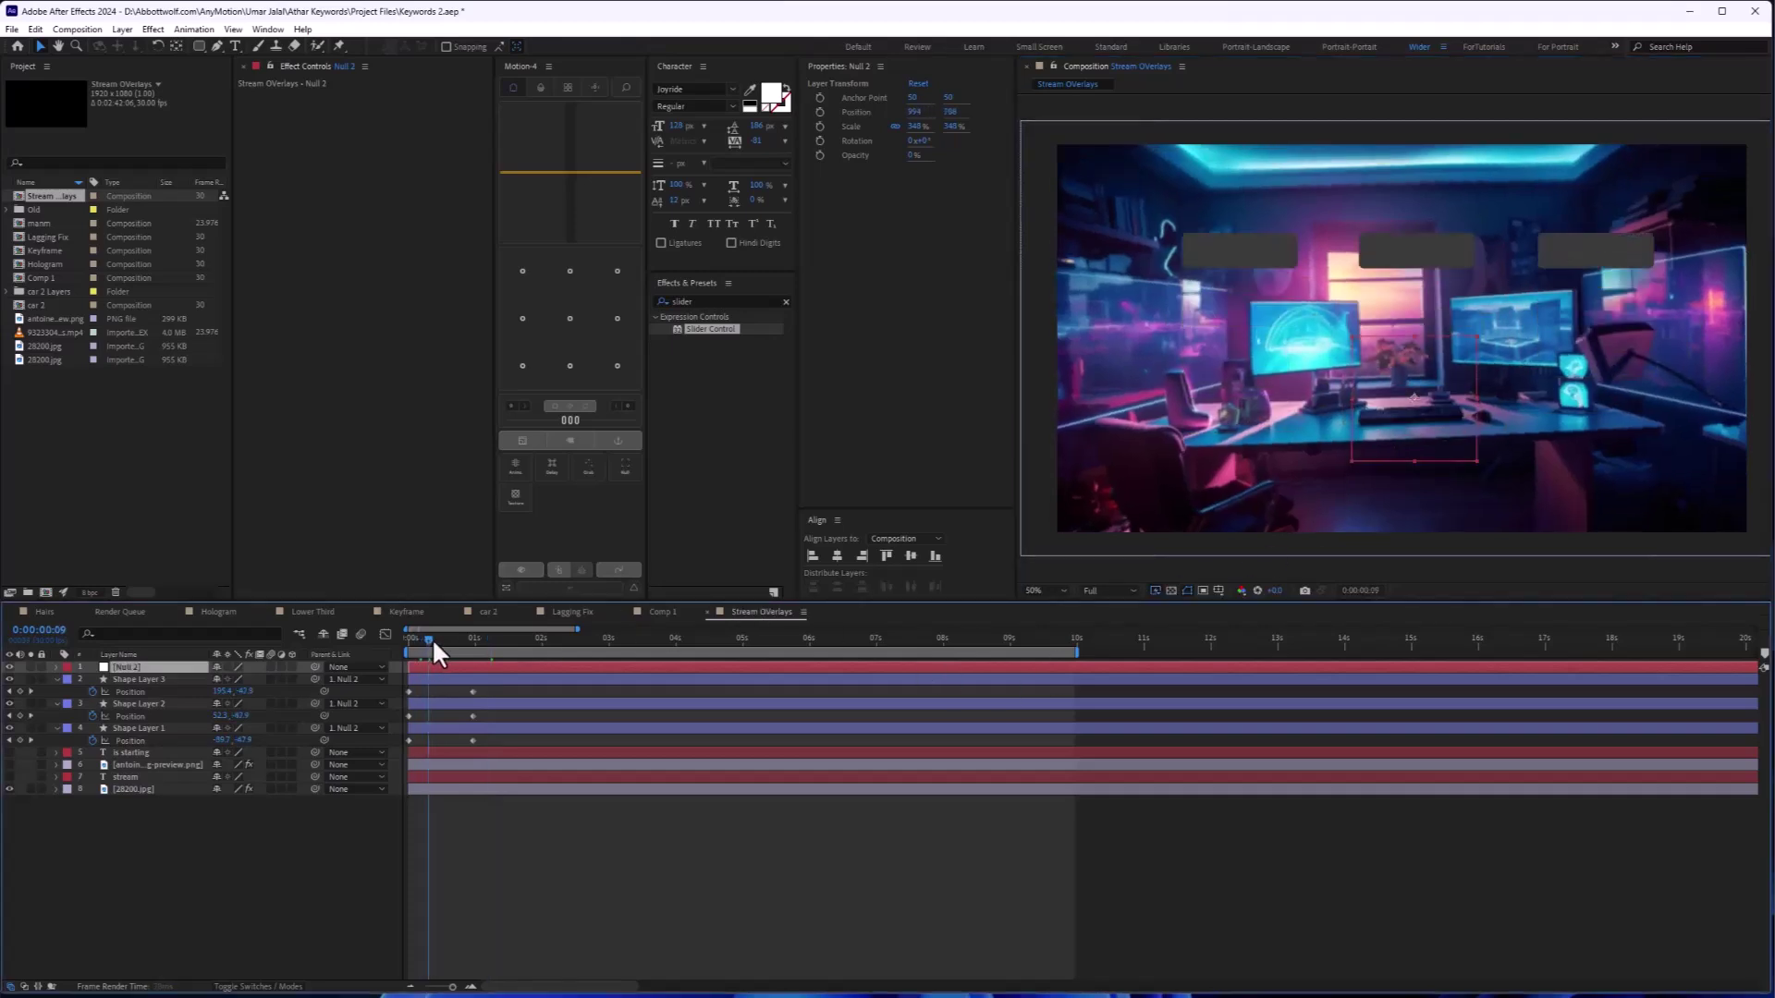
key("space")
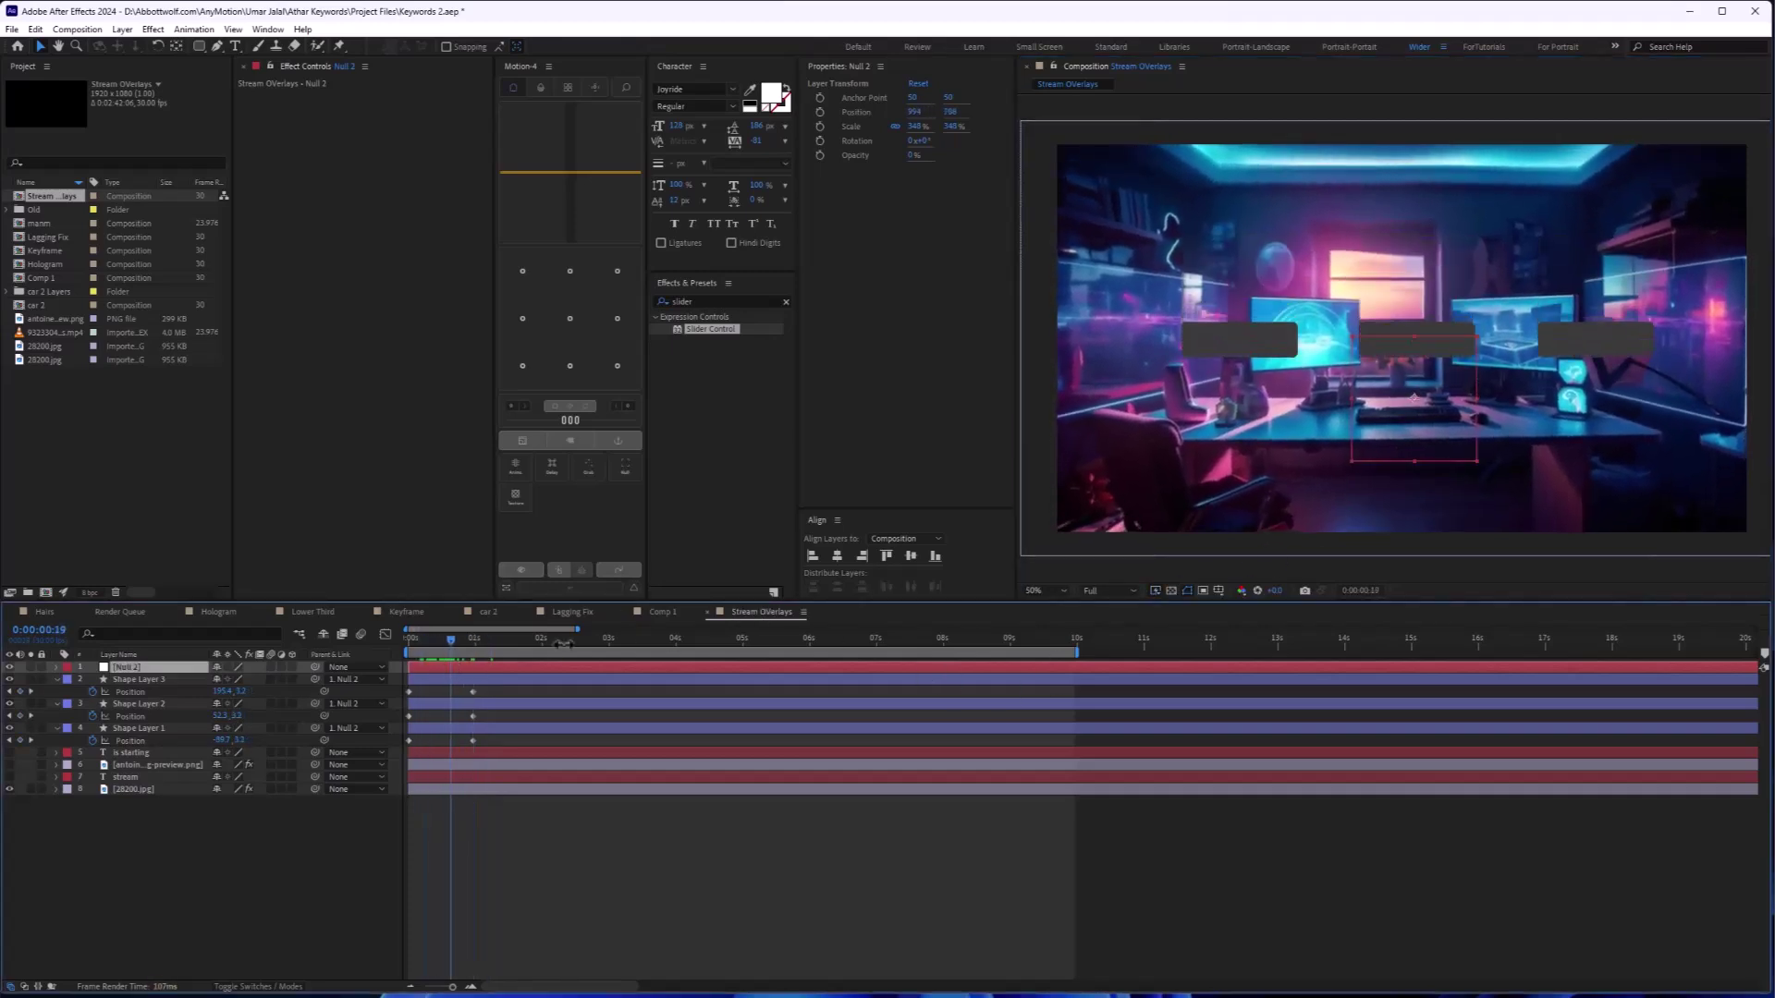
Step: Reposition the null so the boxes sit near the bottom of the frame
left_click_drag(1462, 416, 1444, 284)
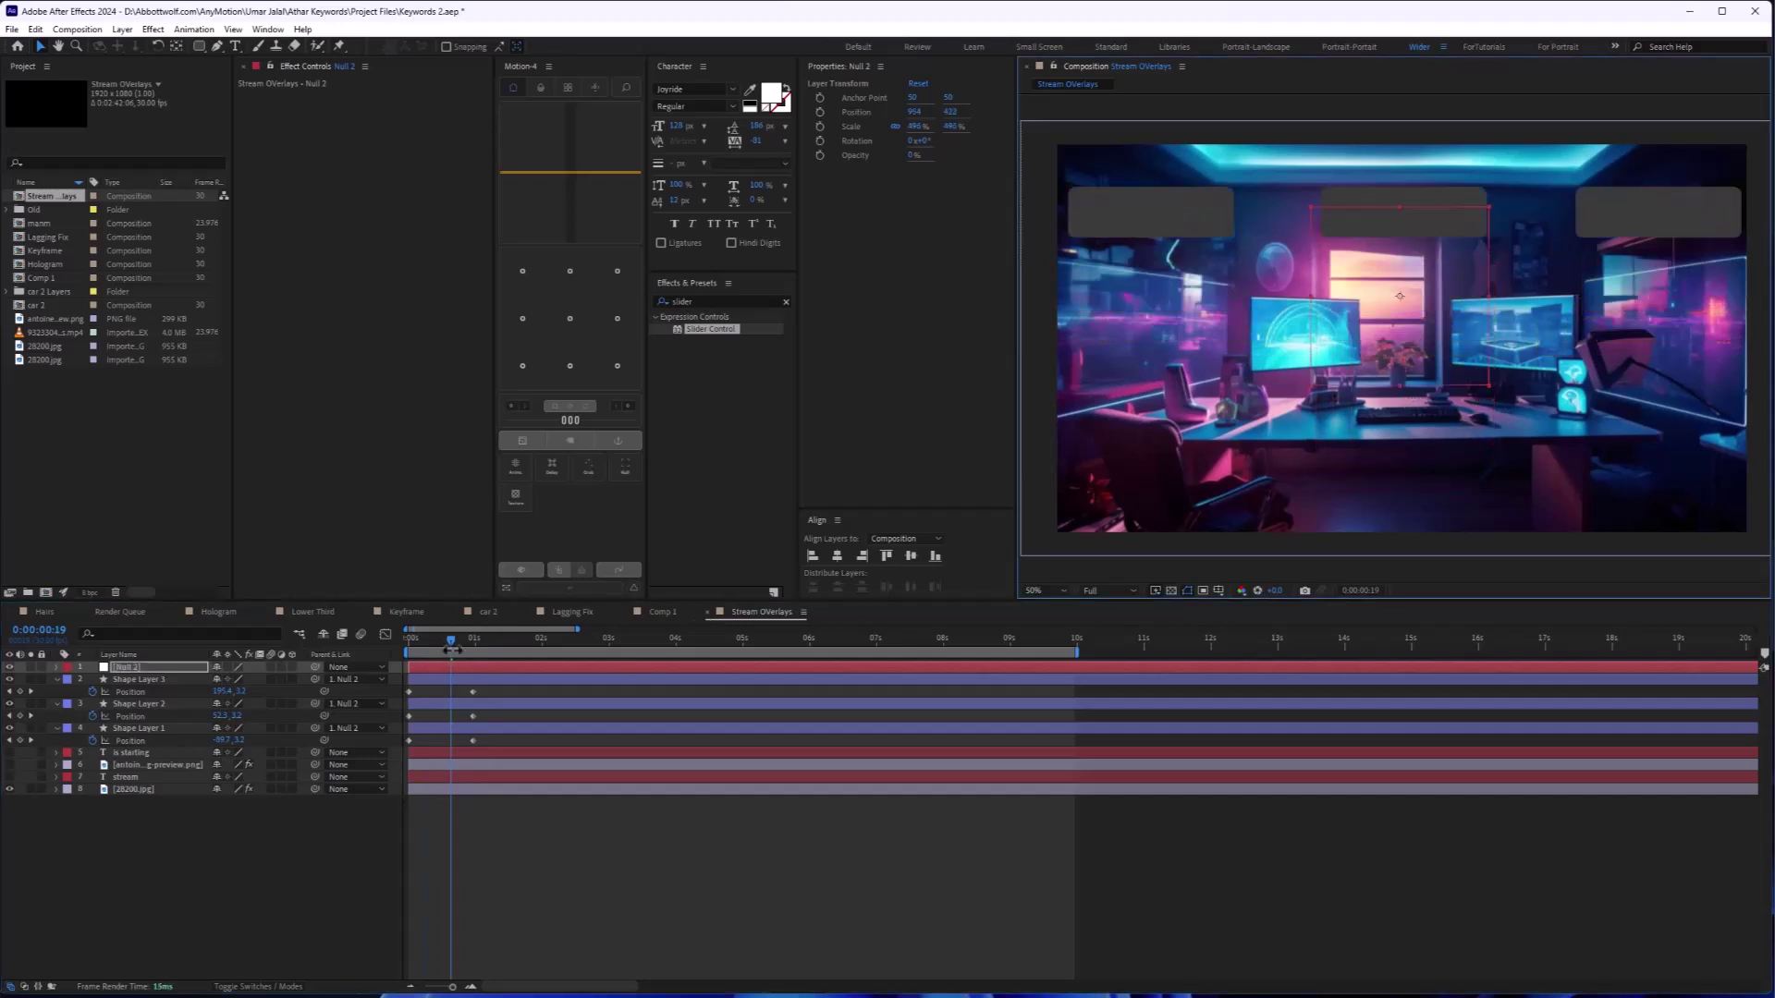
left_click_drag(423, 640, 325, 646)
key("space")
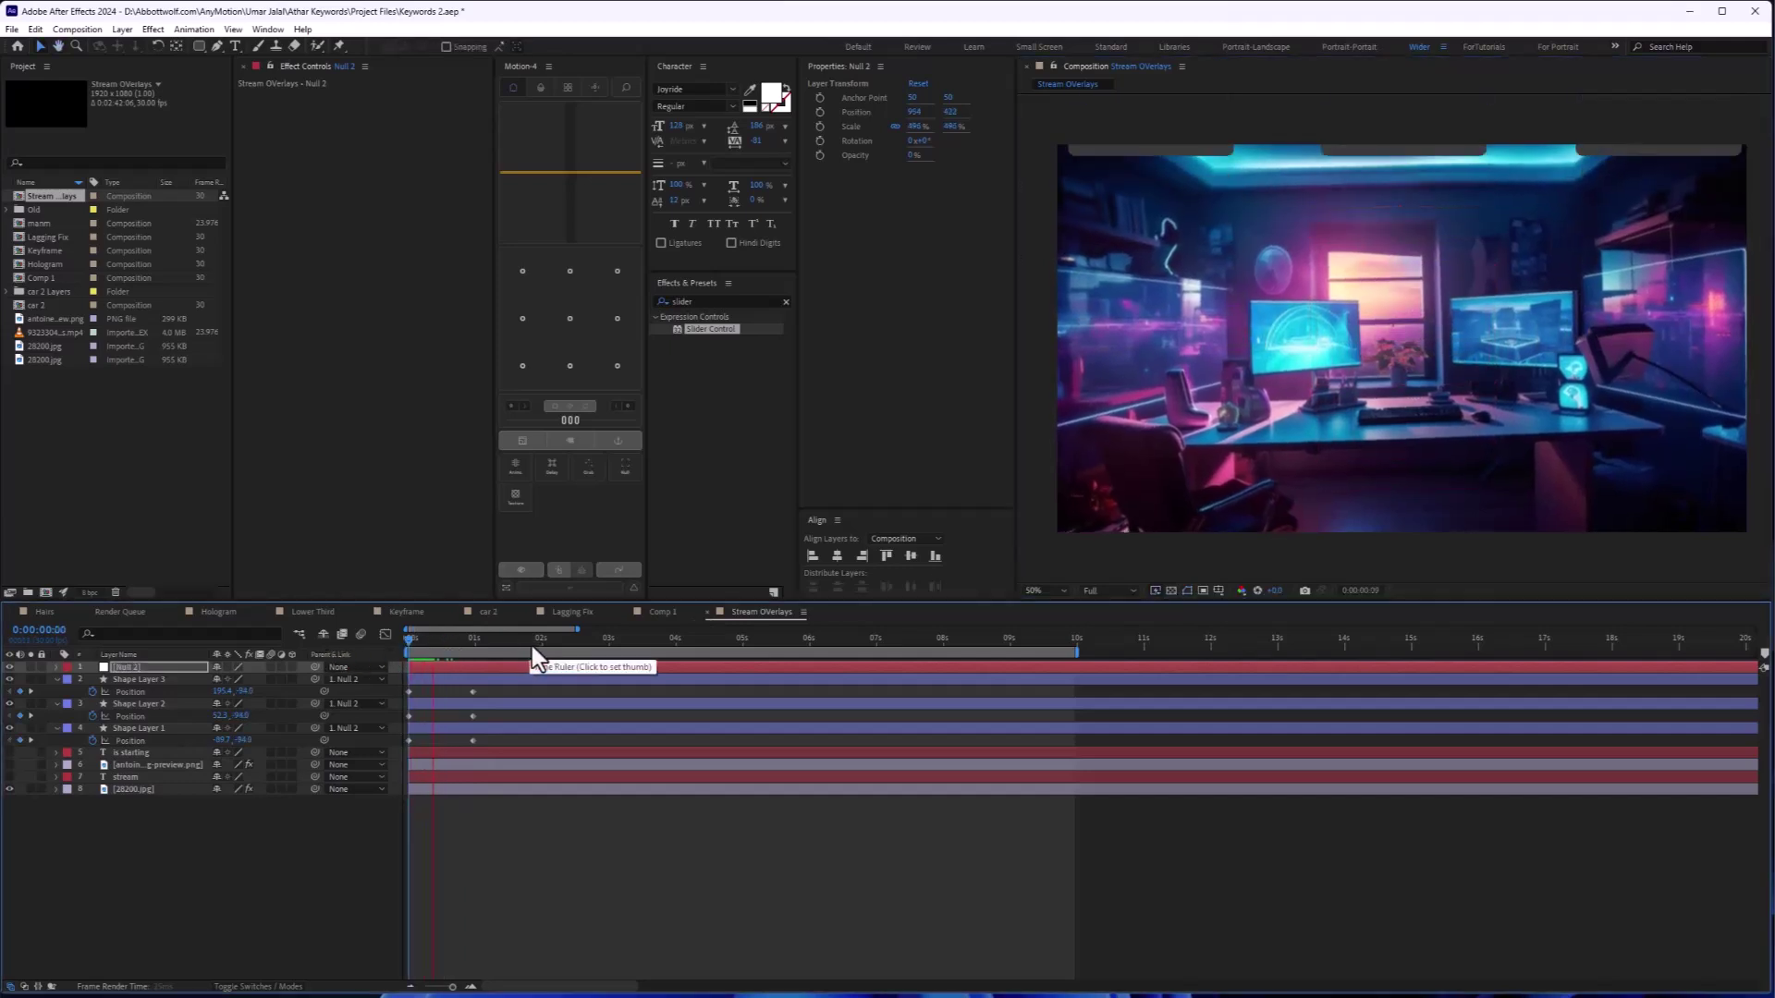
left_click_drag(1399, 298, 1400, 536)
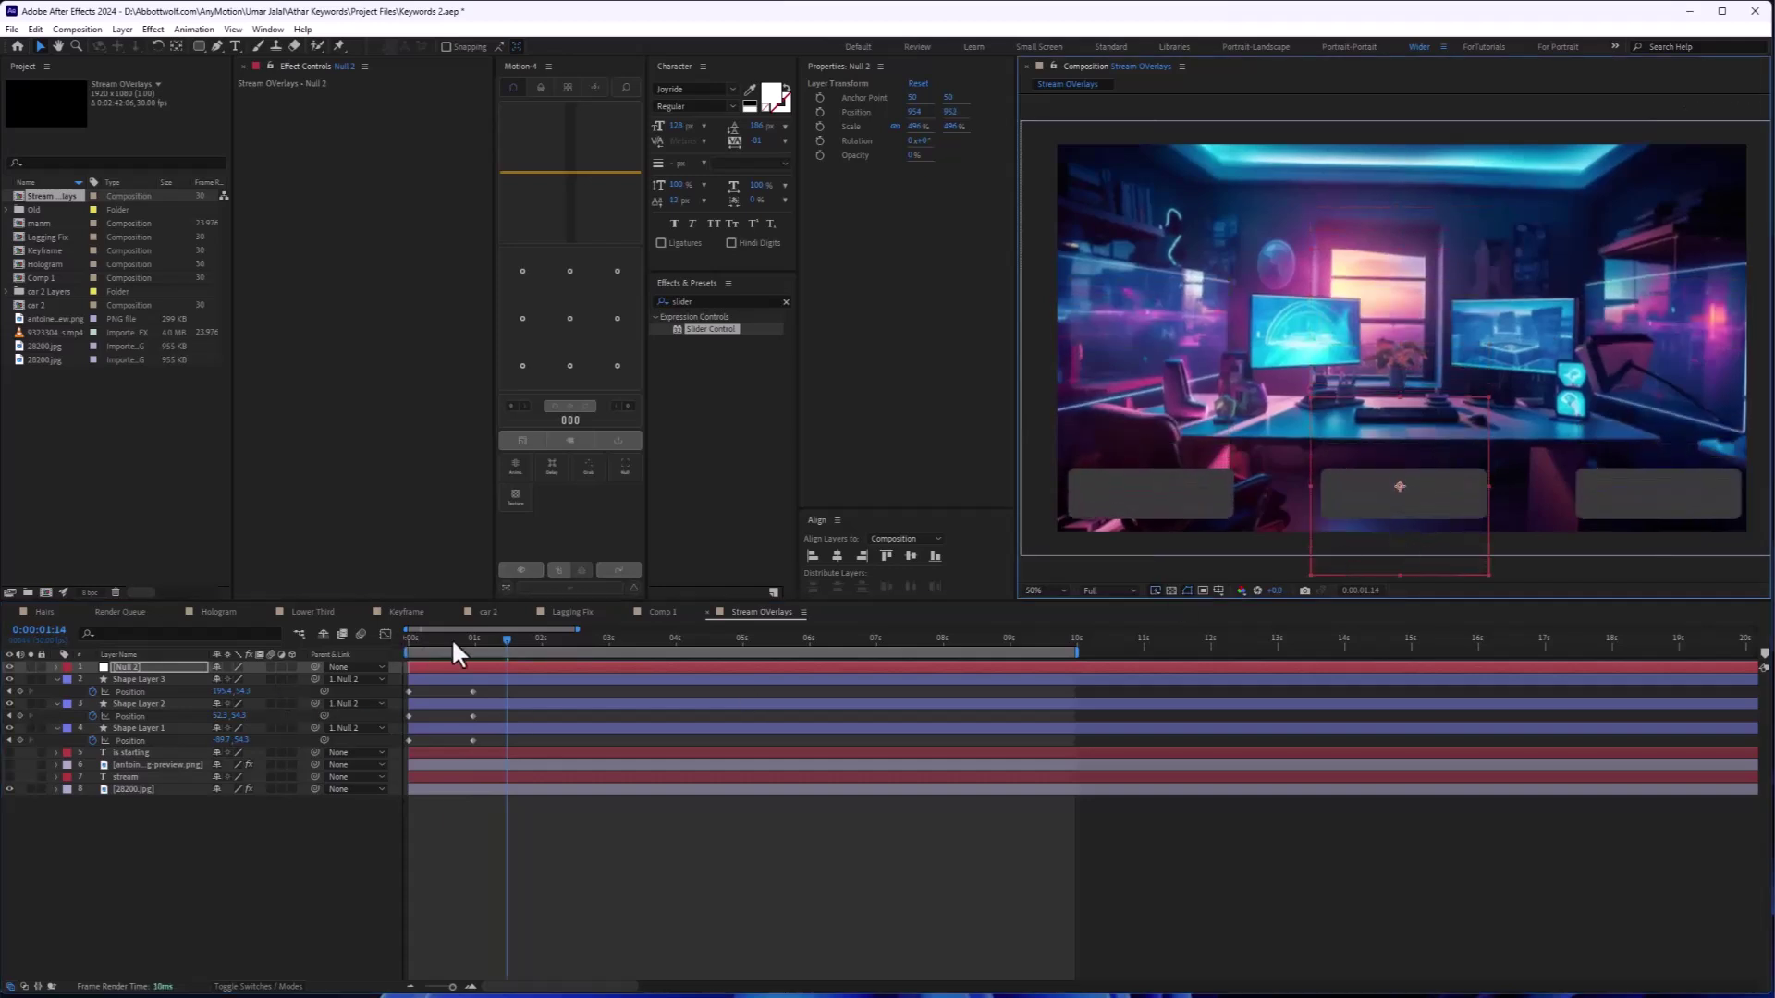
left_click_drag(451, 637, 356, 638)
key("space")
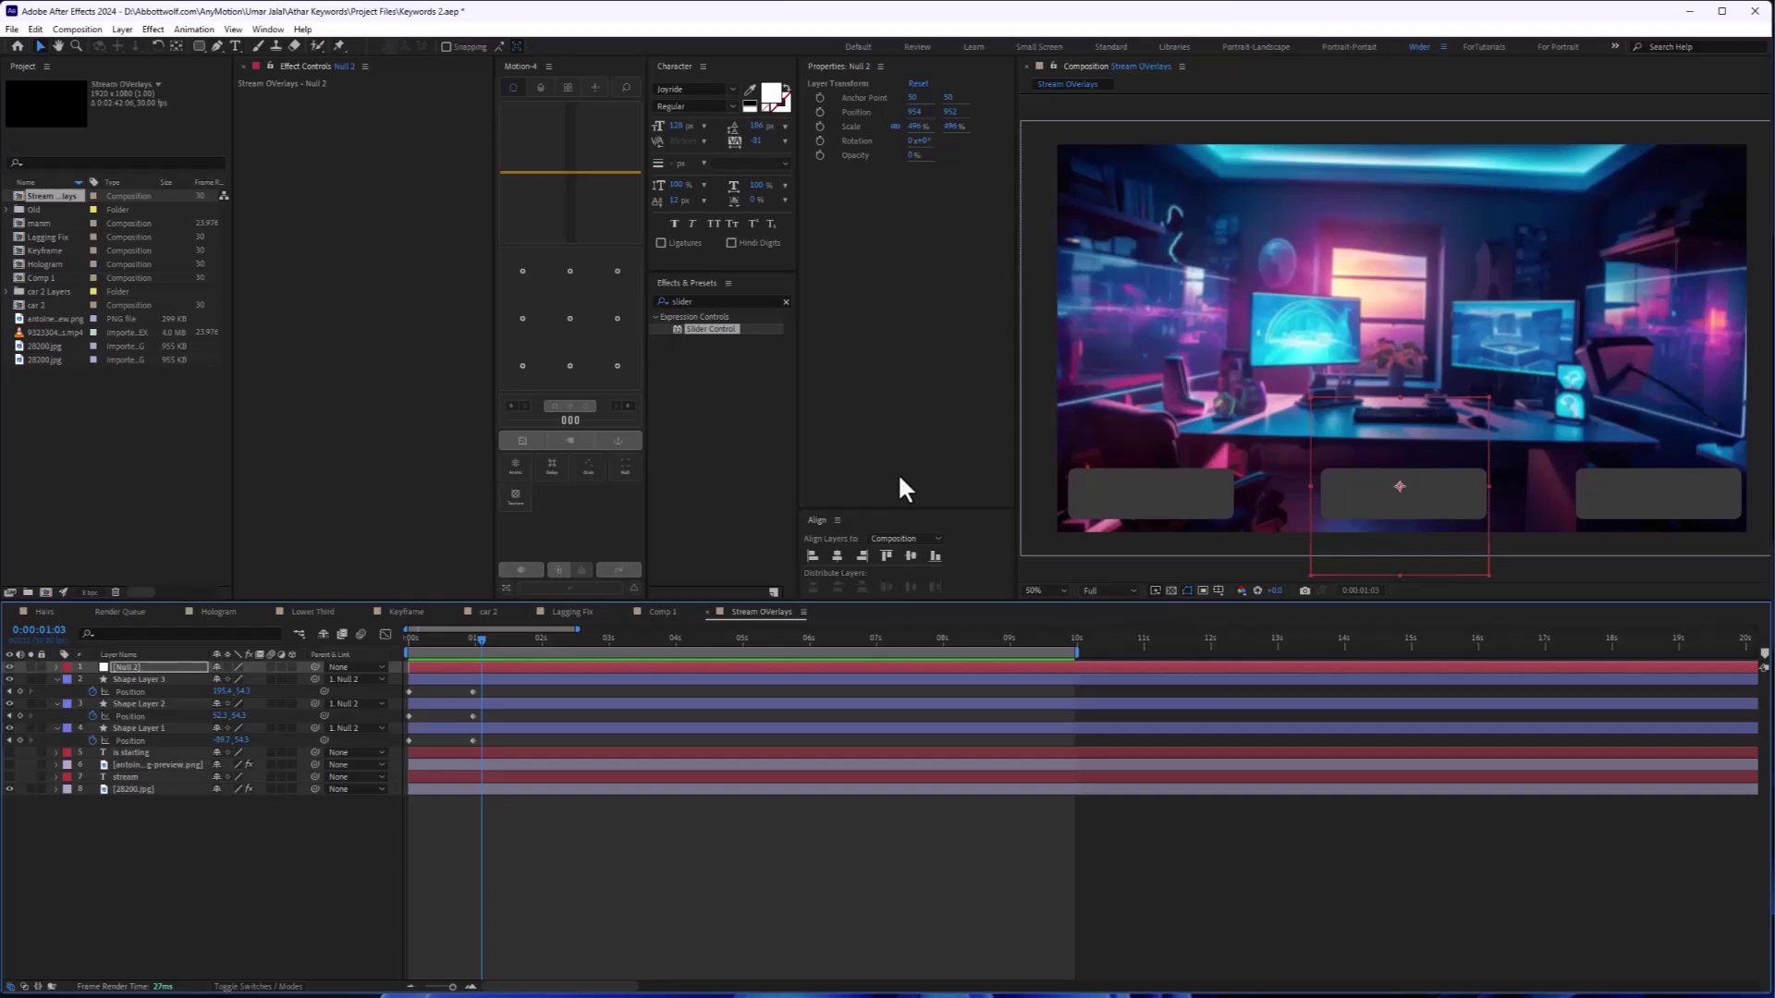
Step: Nudge the boxes up slightly and apply Easy Ease to their position keyframes
left_click(1048, 248)
key("ctrl+z")
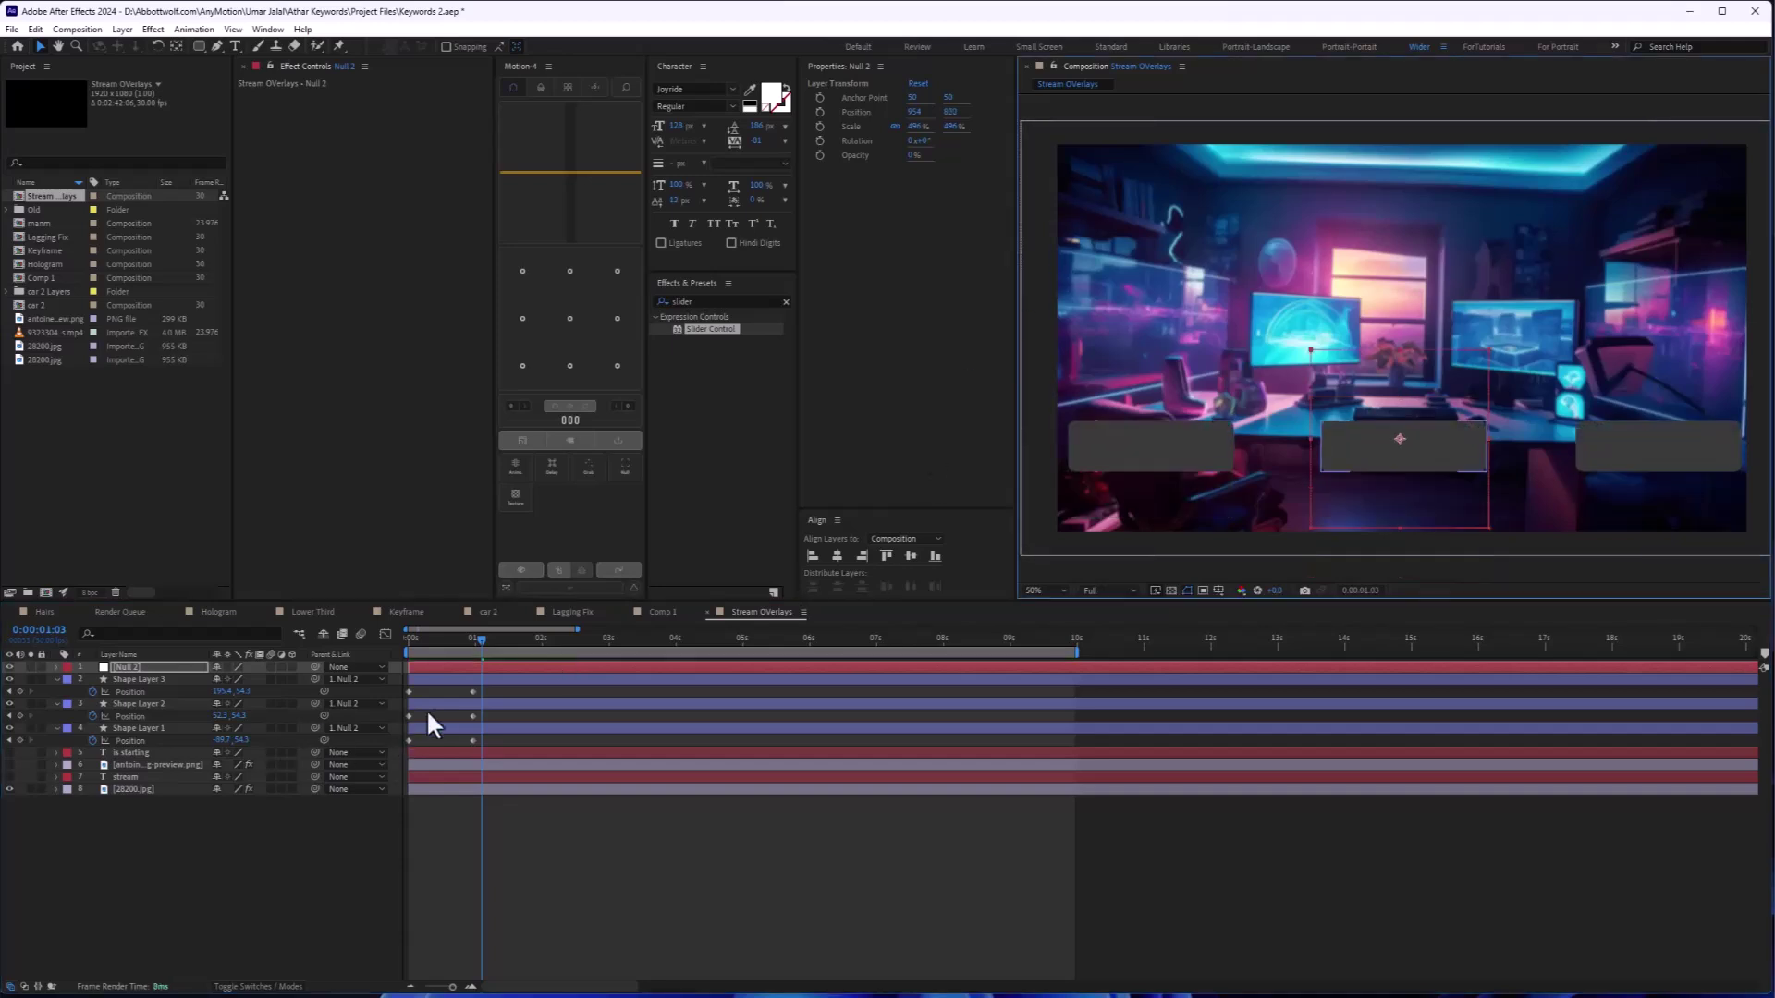
left_click_drag(482, 686, 355, 765)
key("F9")
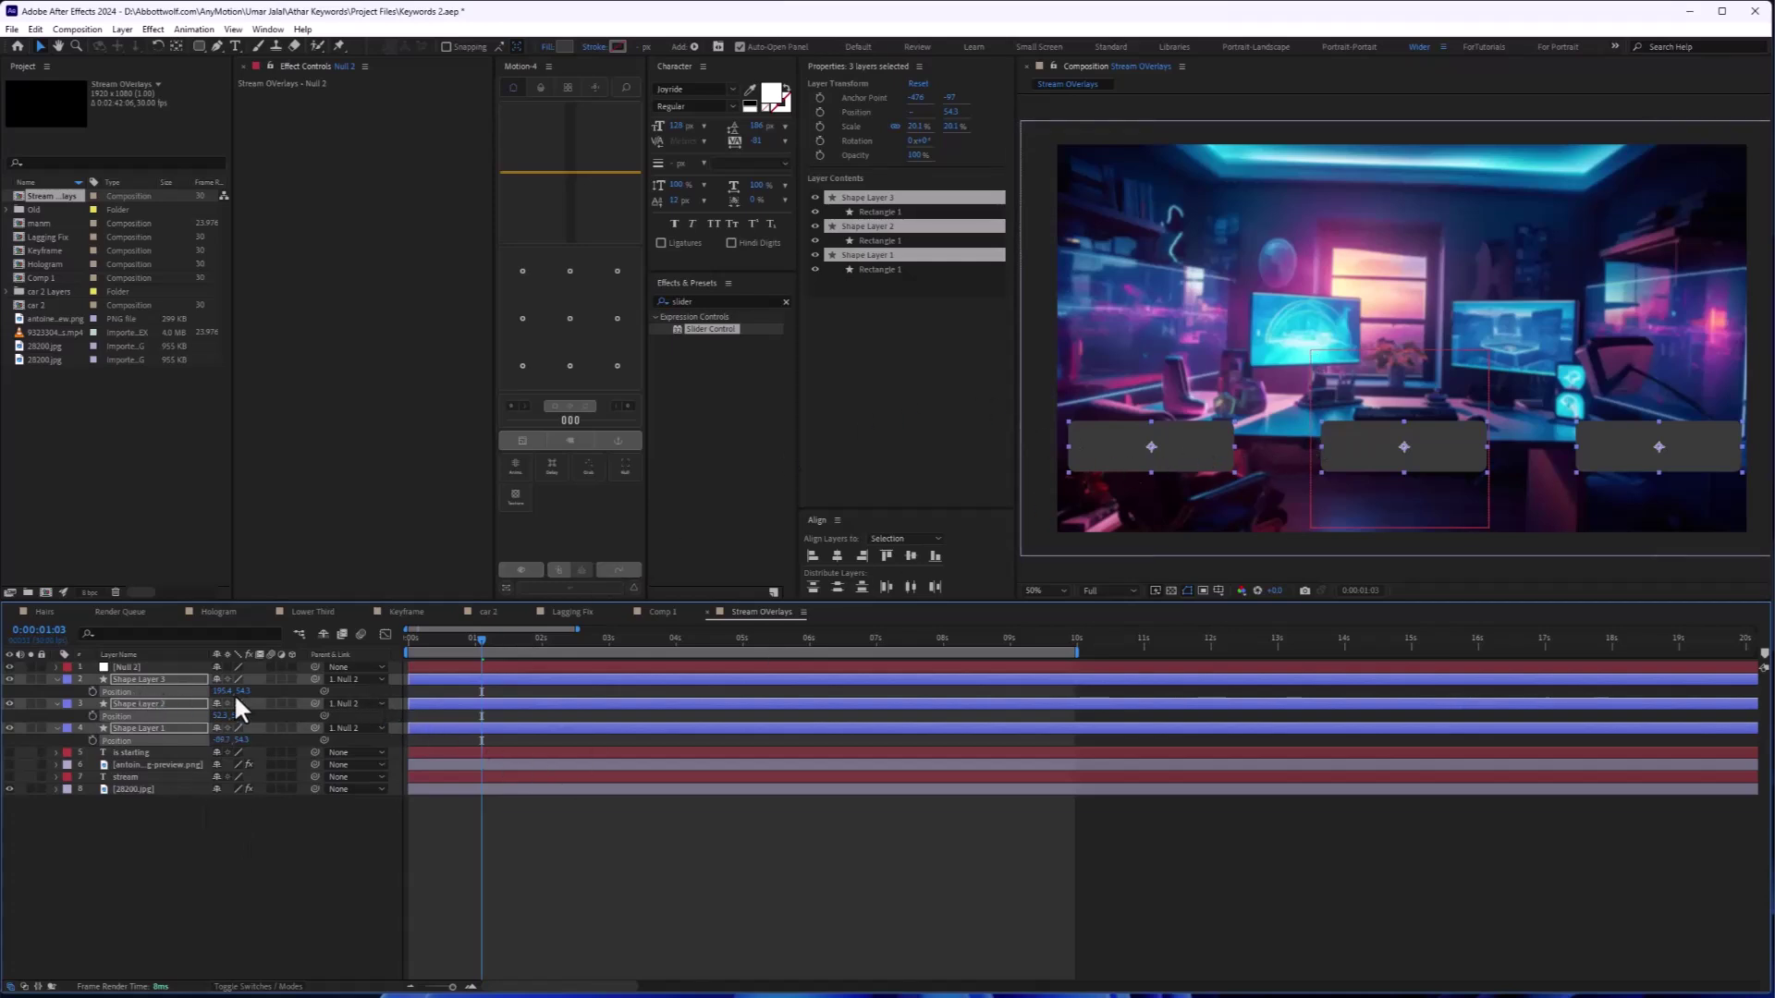
Step: Try a 78° tilt on the boxes' Rotation, undo it, and select the null
key("r")
left_click_drag(235, 693, 305, 693)
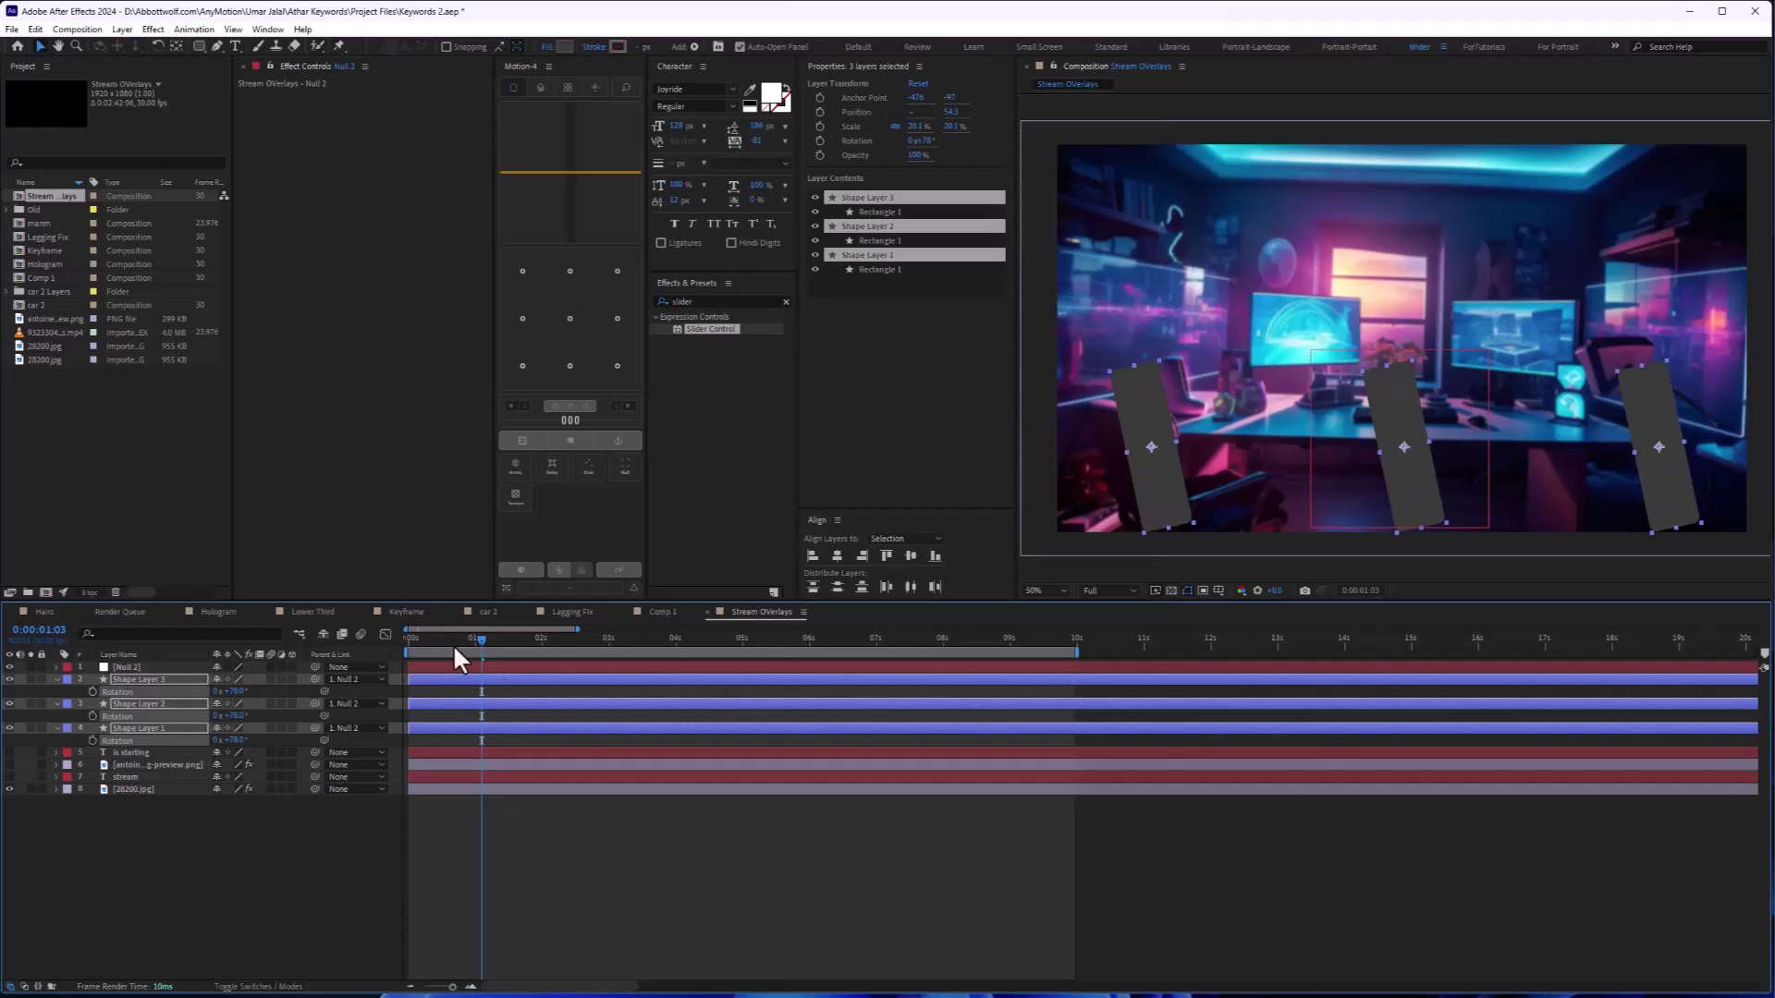
key("ctrl+z")
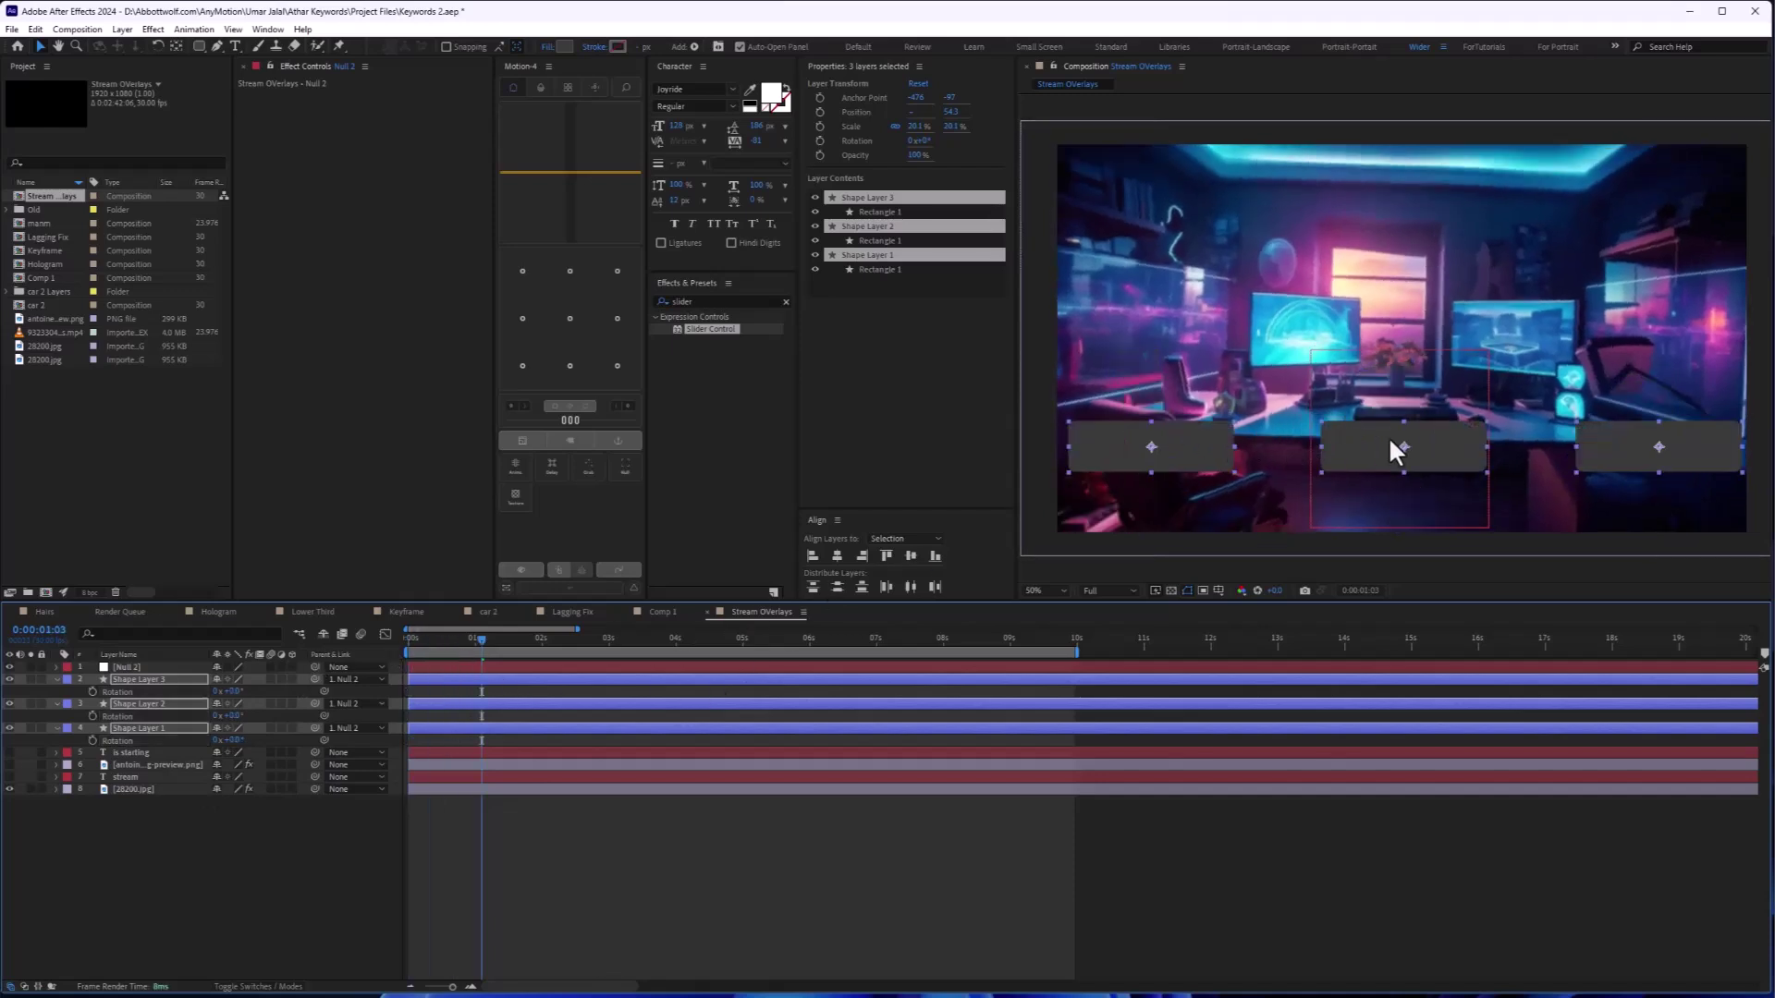
left_click(1309, 407)
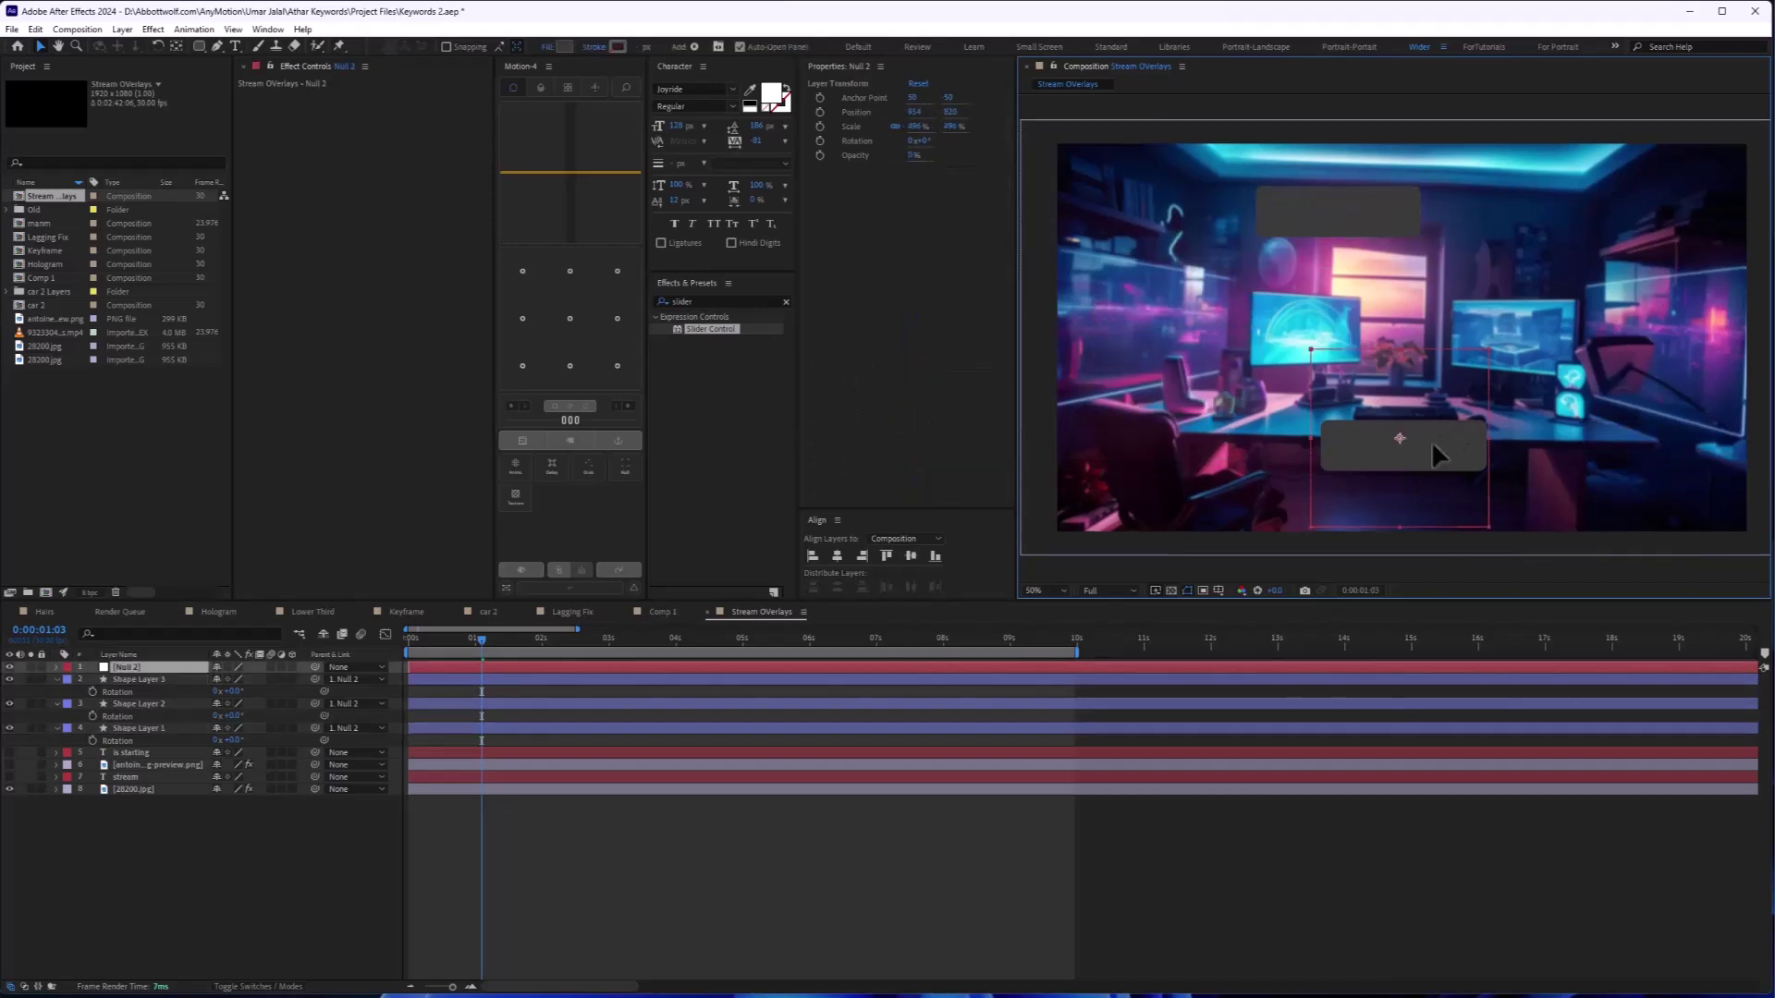
Step: Show the null's Rotation and test-rotate it with the Rotation tool
key("r")
key("w")
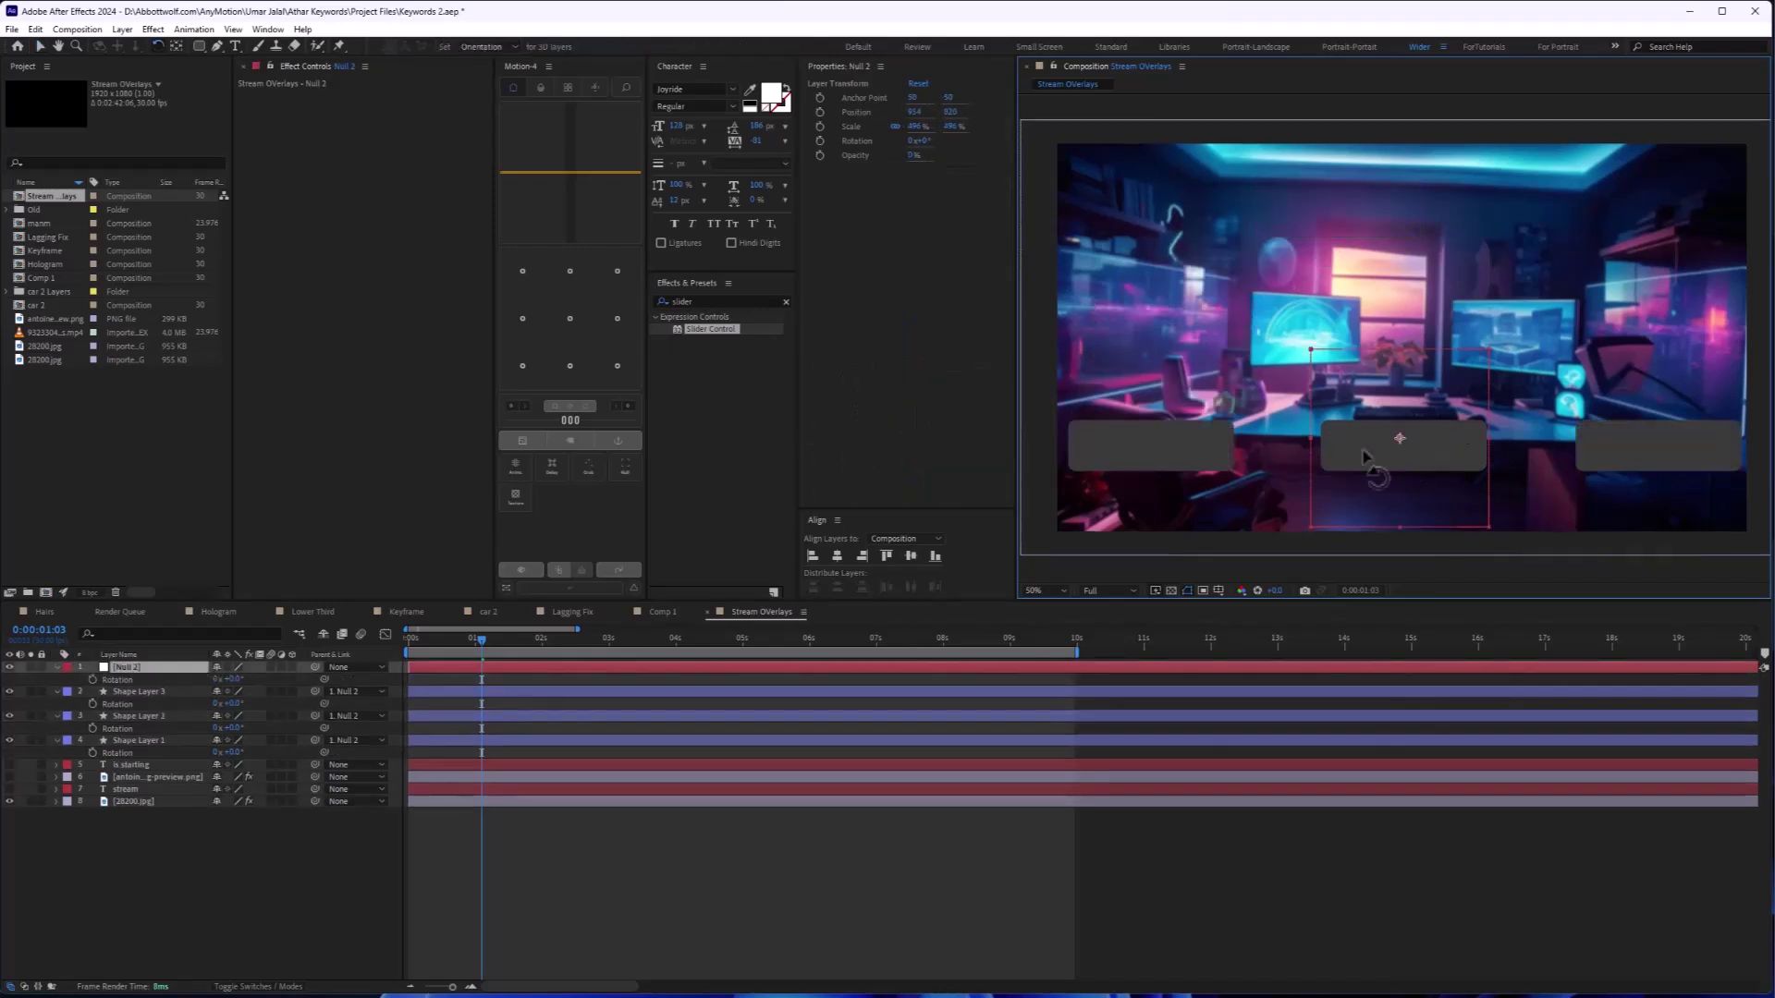
mouse_move(1364, 456)
left_mouse_down()
mouse_move(1414, 428)
mouse_move(1453, 325)
left_mouse_up()
key("v")
Step: Keyframe the null's Rotation at 69° at frame 0, with the work area starting at zero
left_click(131, 666)
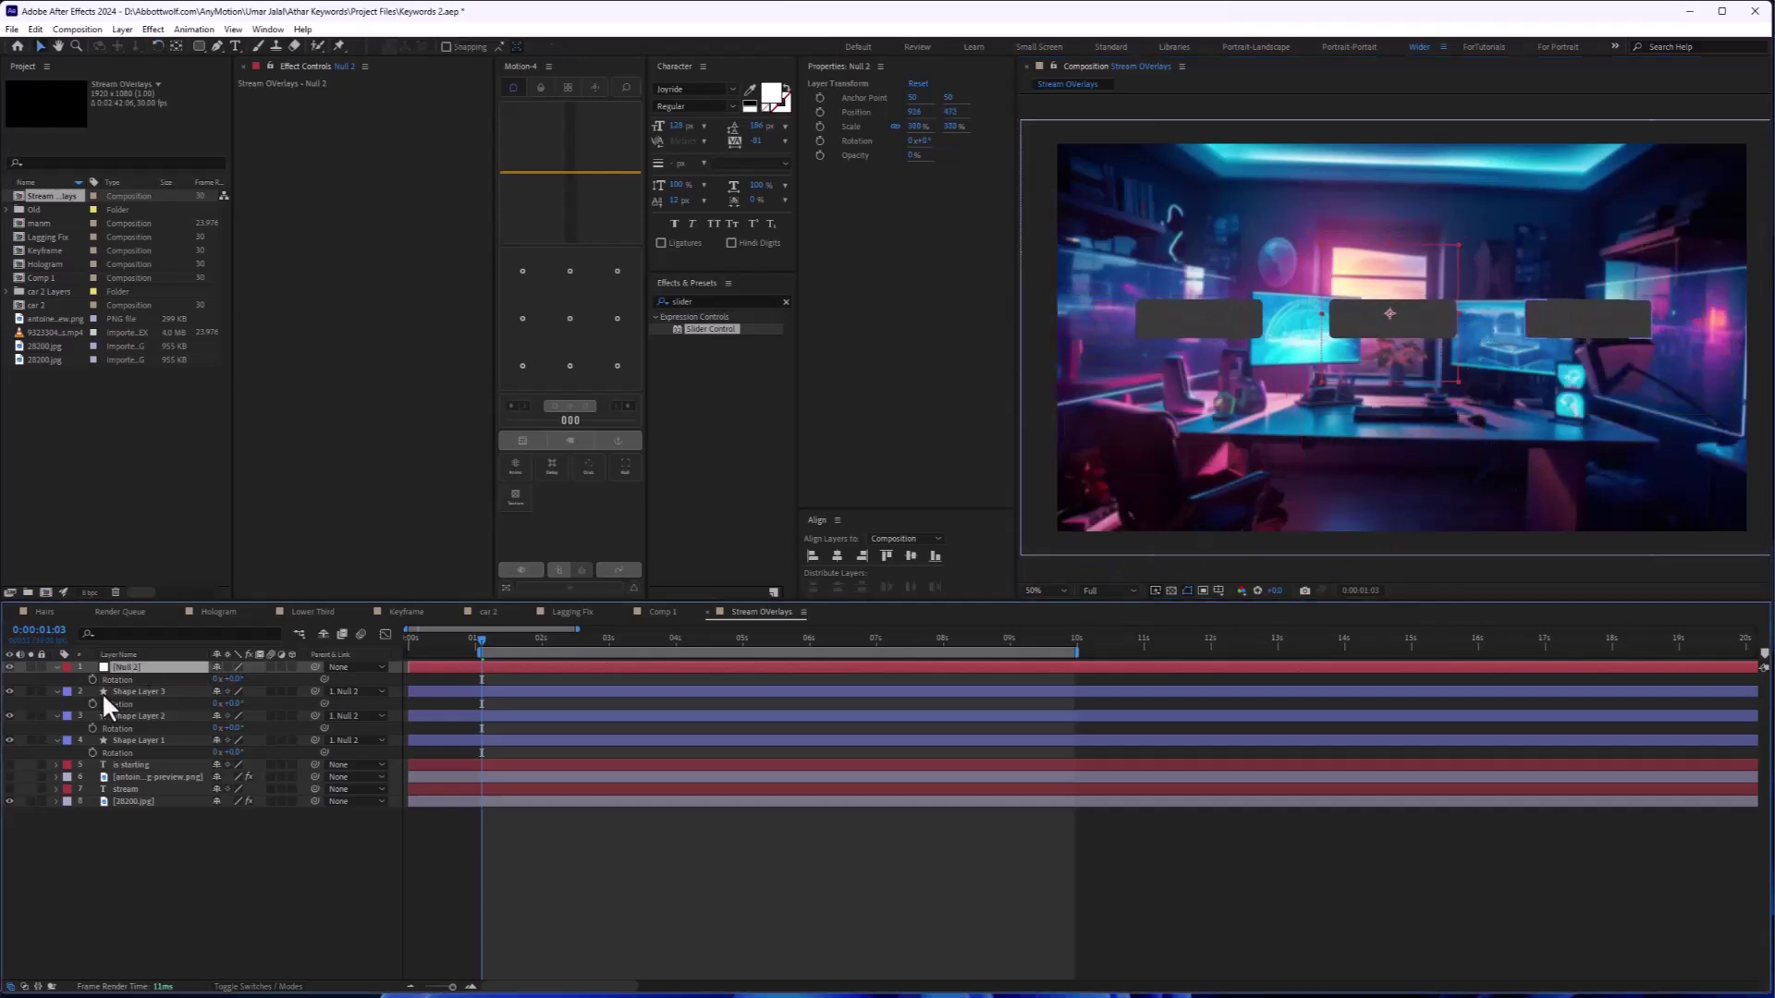
left_click(92, 680)
left_click_drag(488, 656, 416, 656)
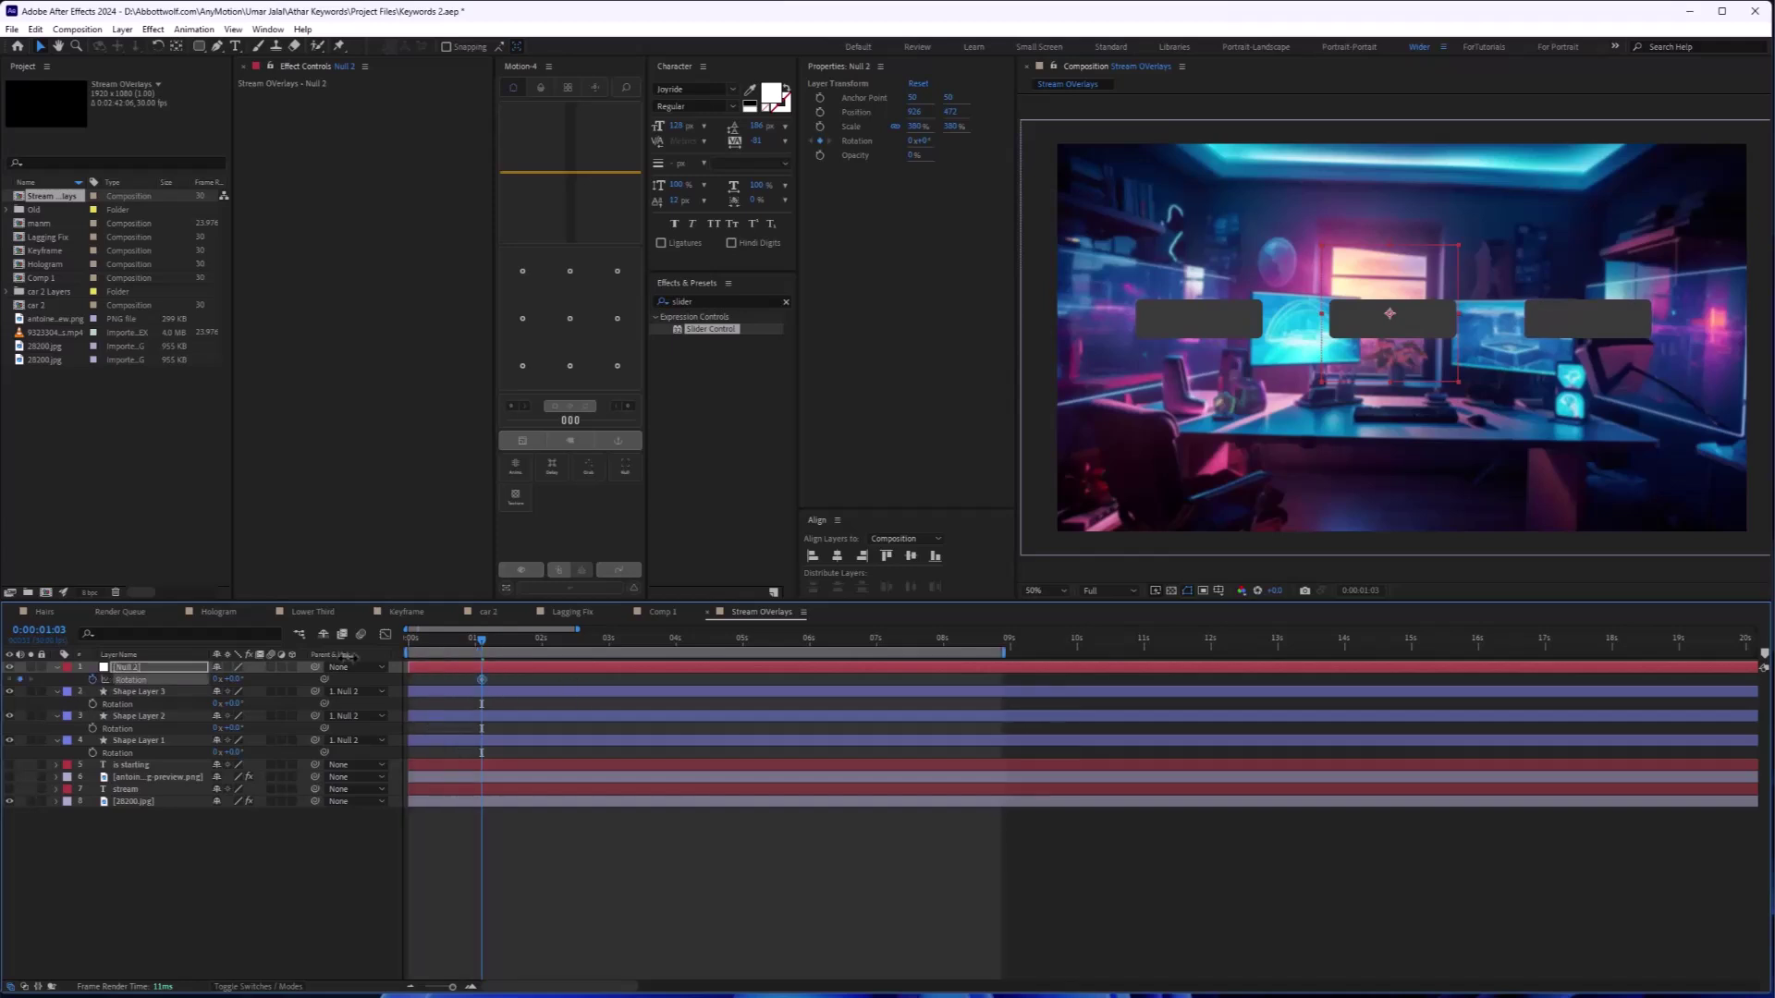
left_click_drag(231, 679, 536, 689)
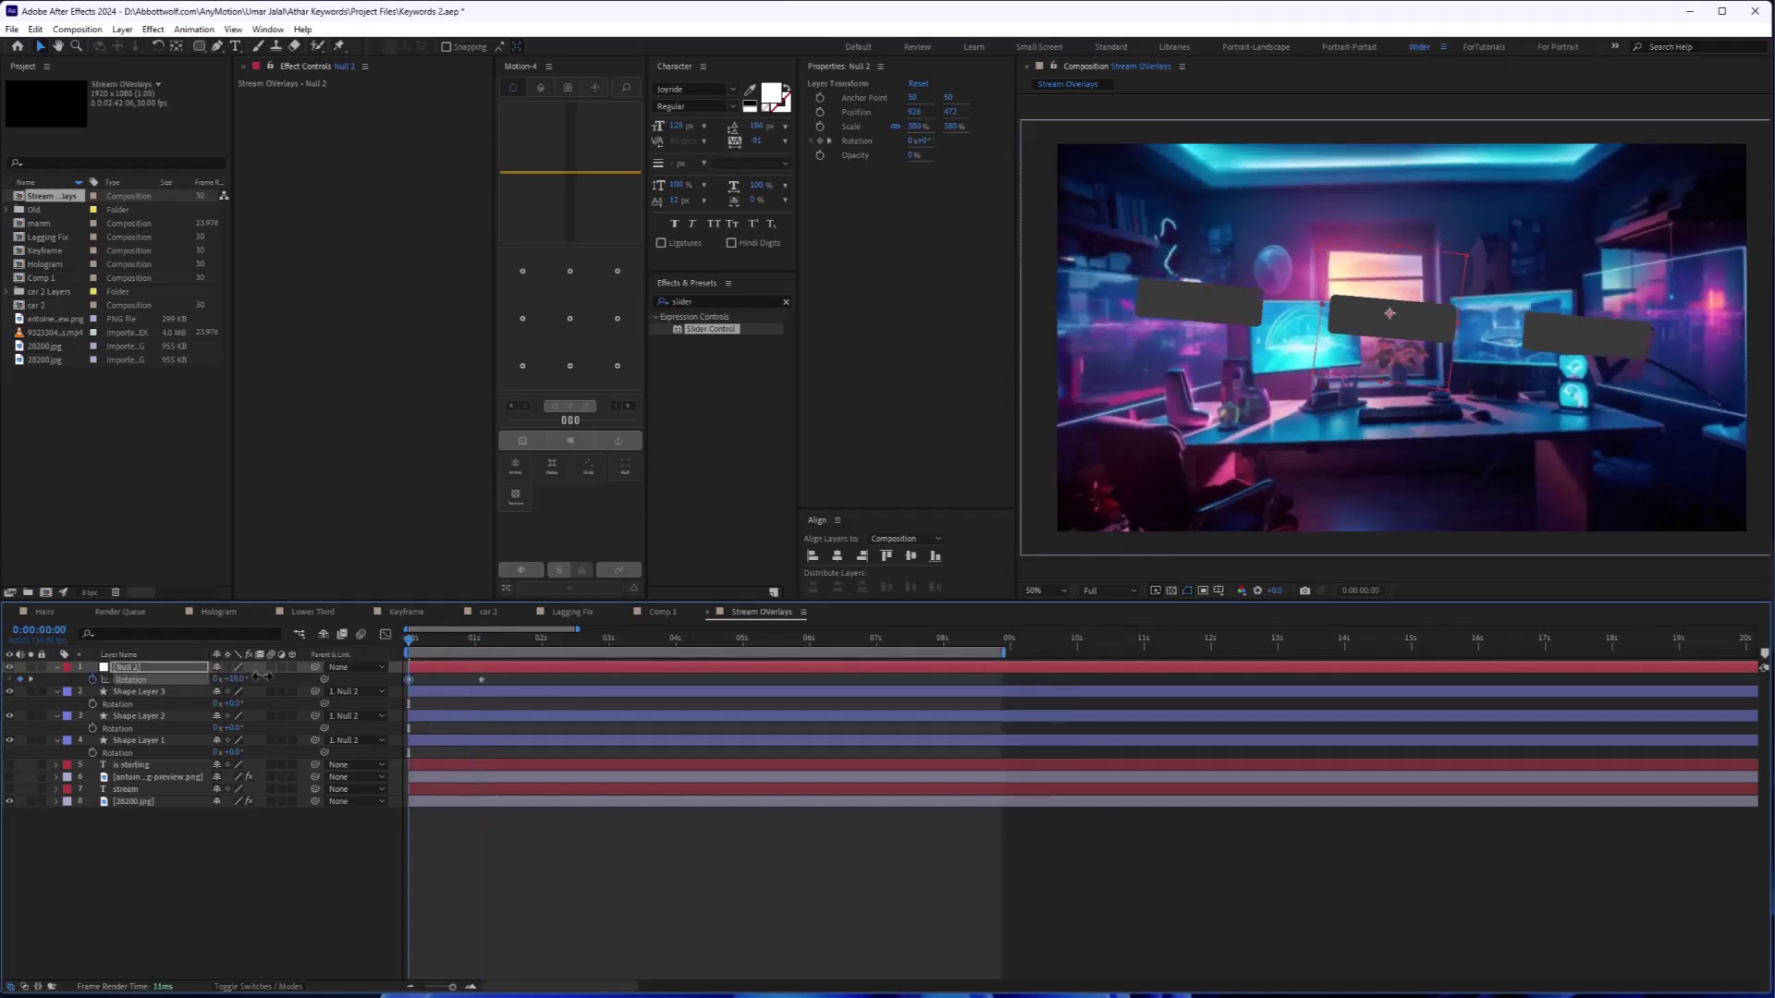
Step: Preview the rotation animation and reselect the null
key("space")
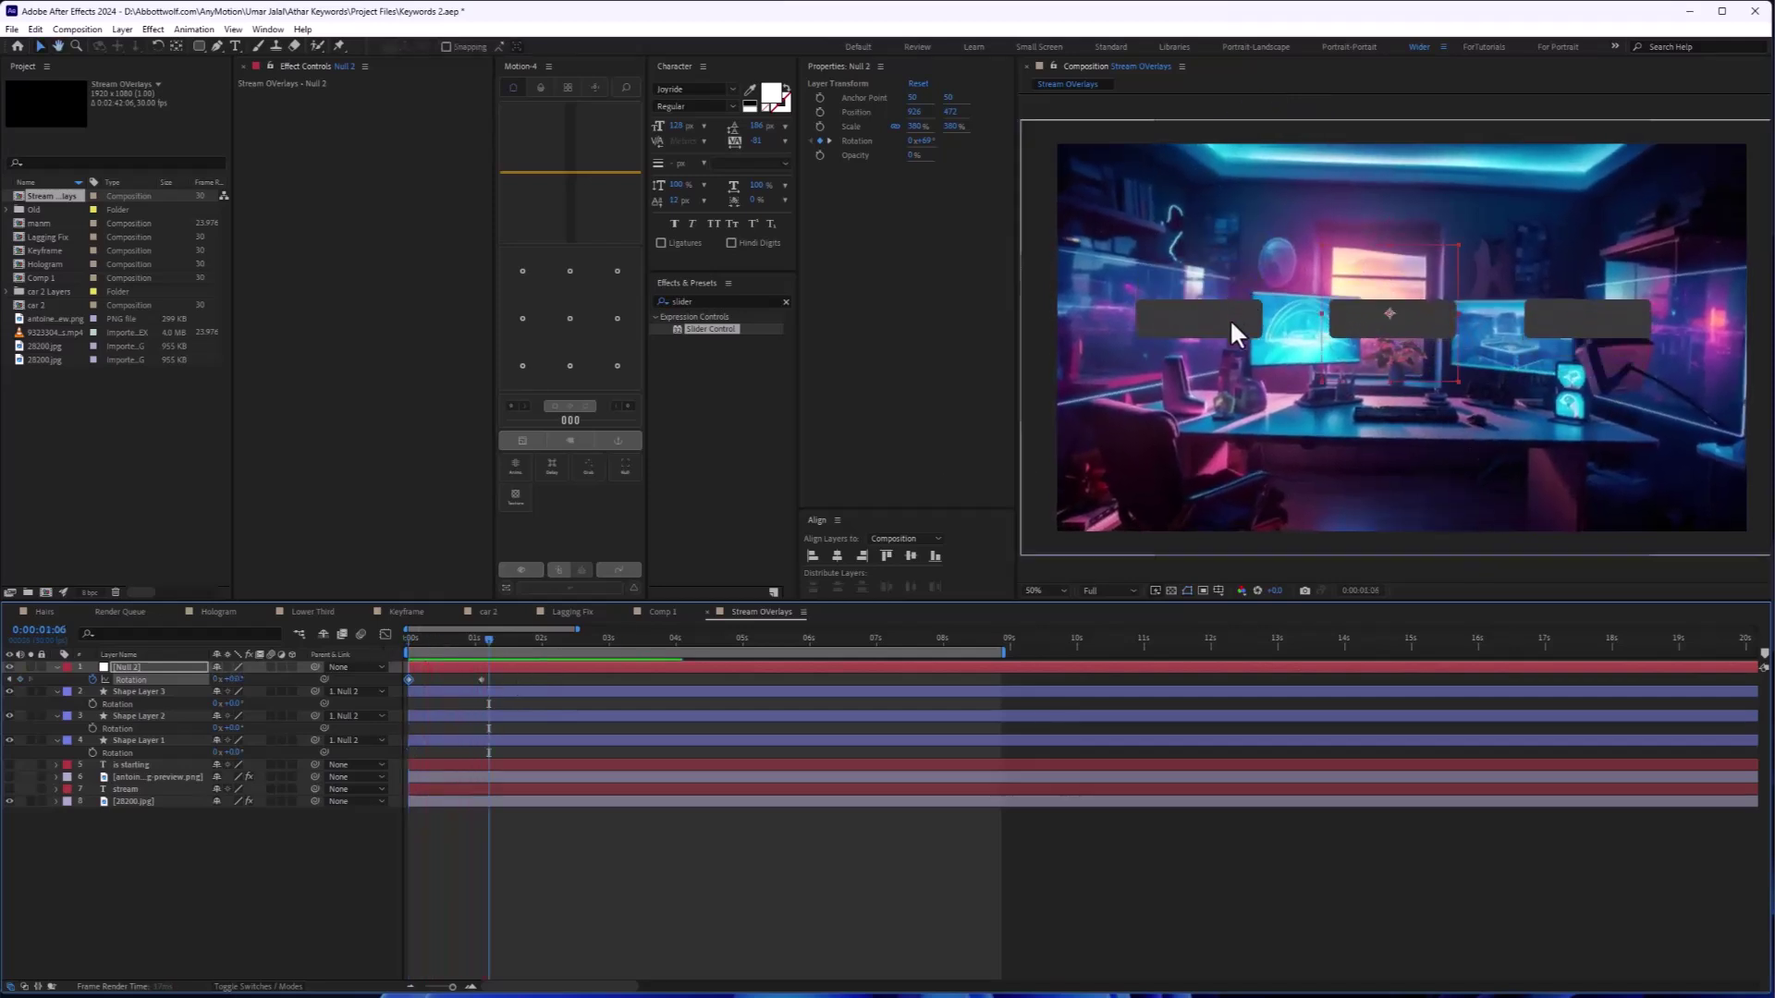
left_click(1229, 318)
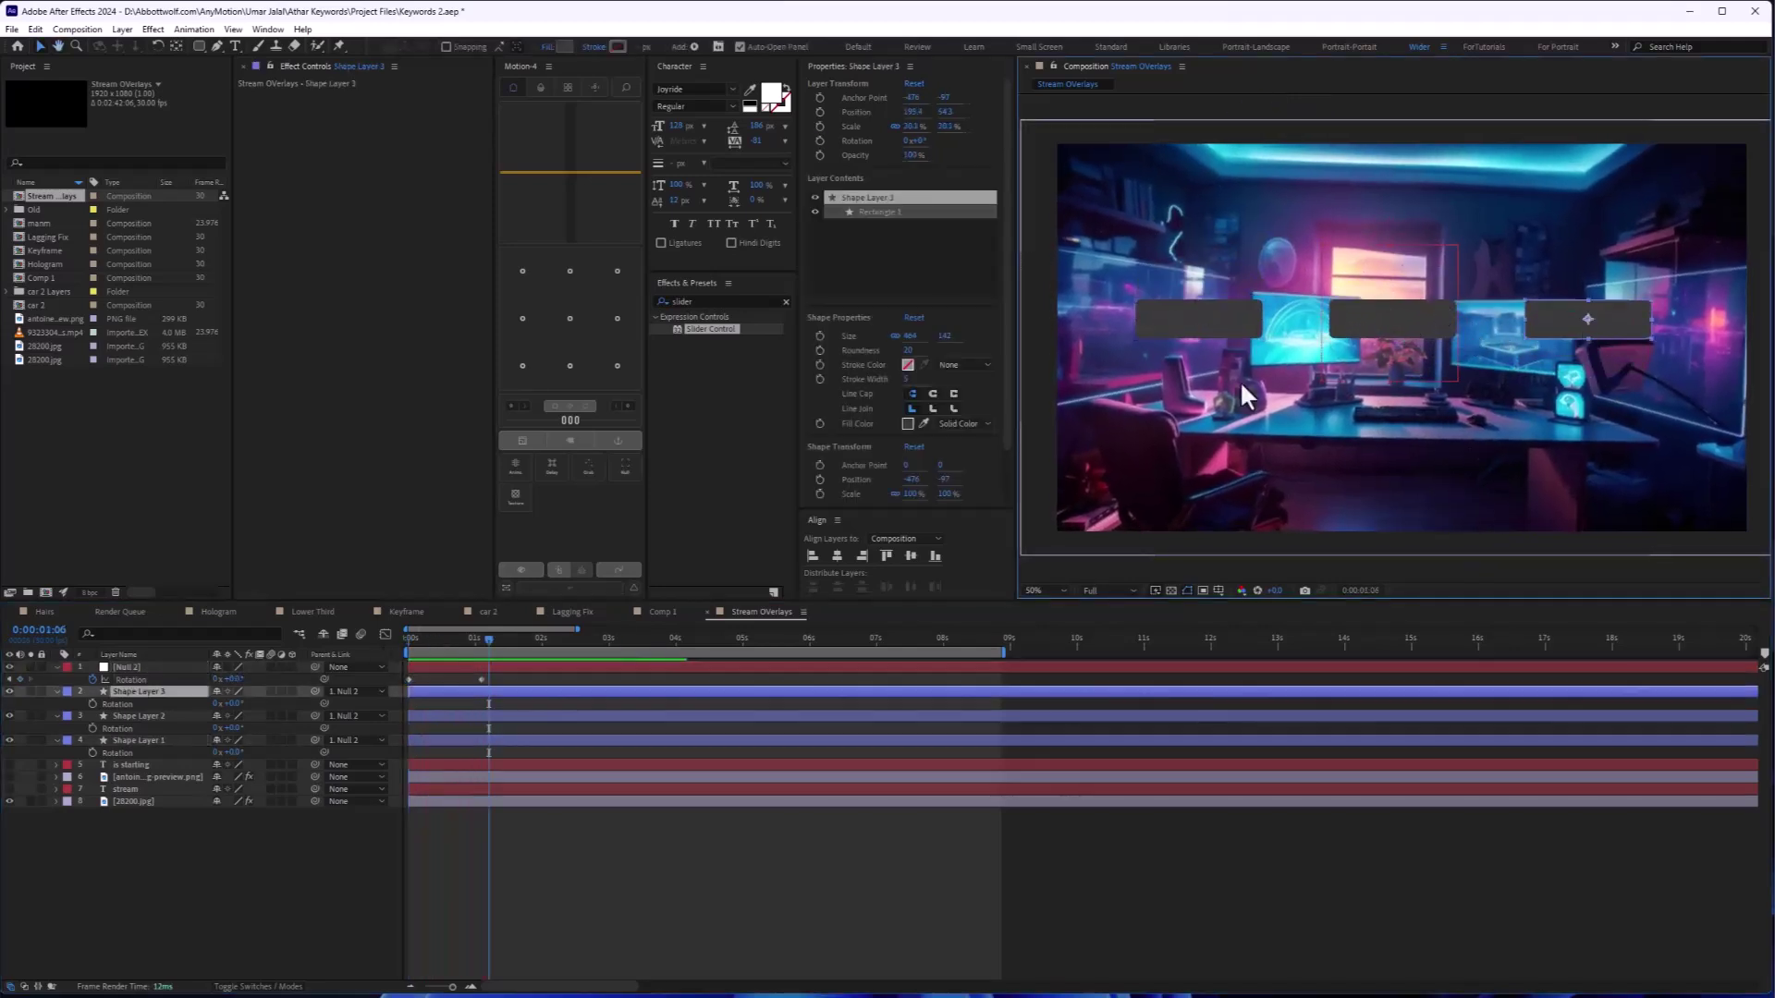
left_click(1412, 320)
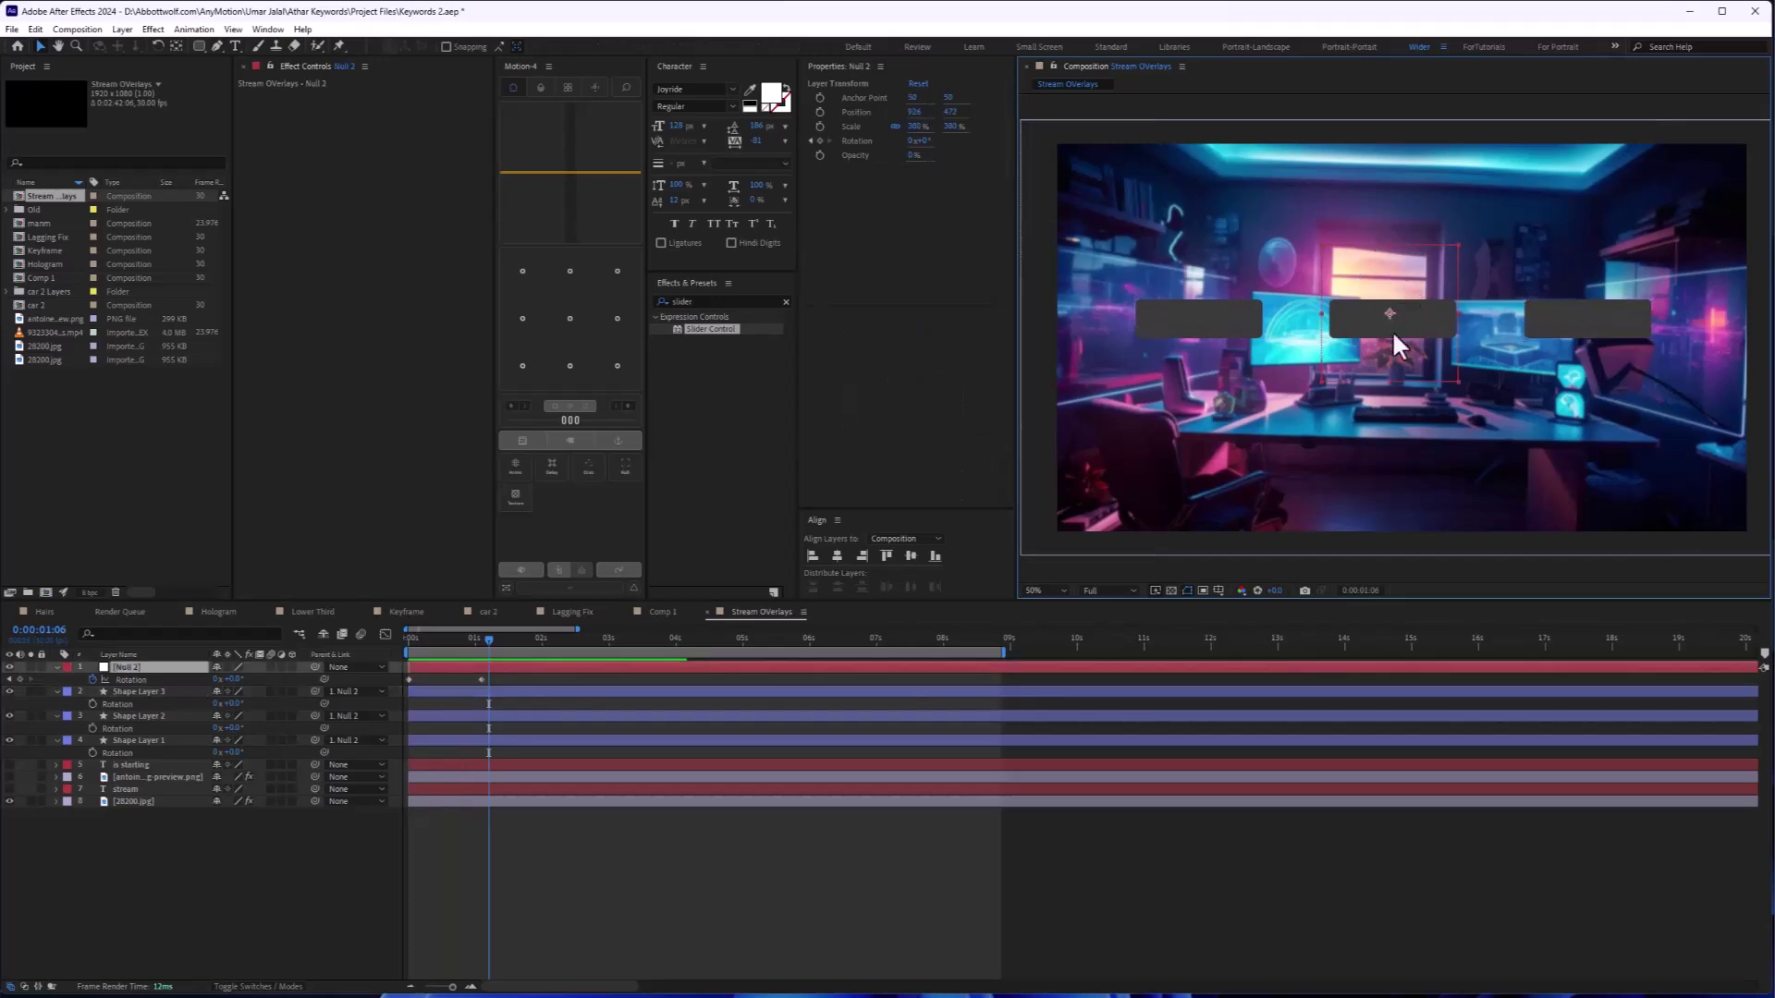